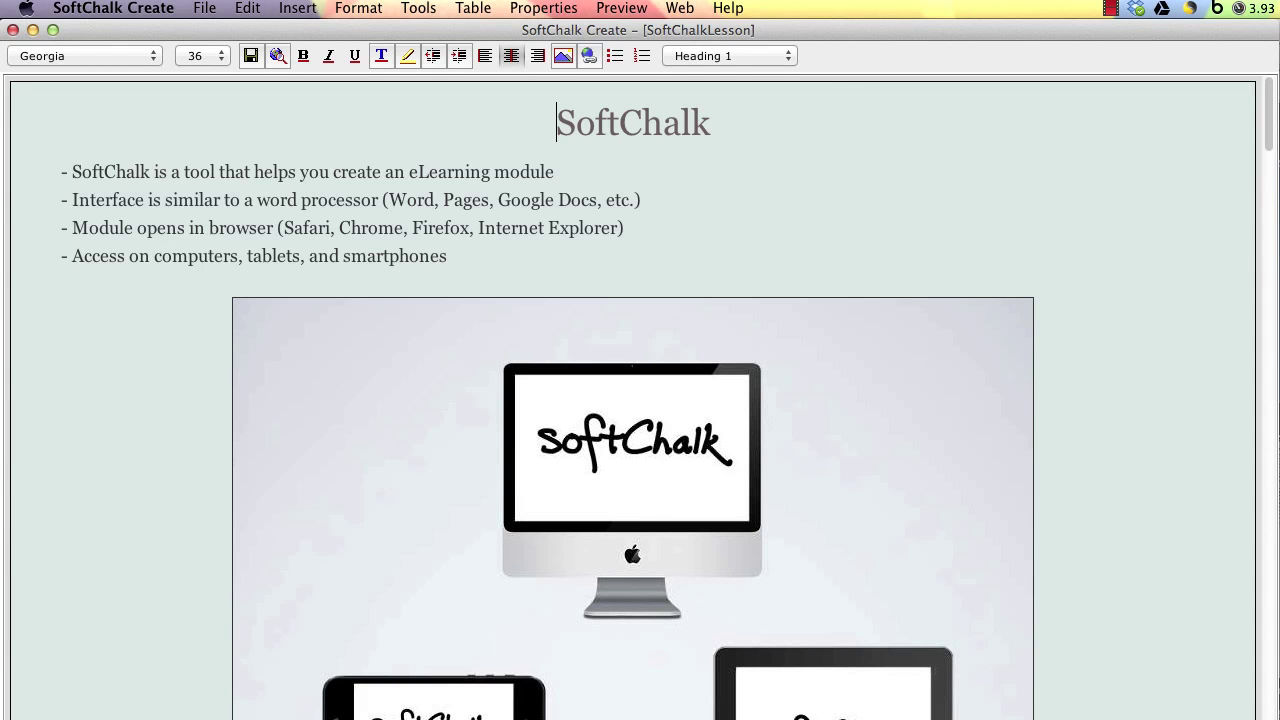
Step: Save the SoftChalk lesson under the name 'SoftChalkLesson'
click(206, 9)
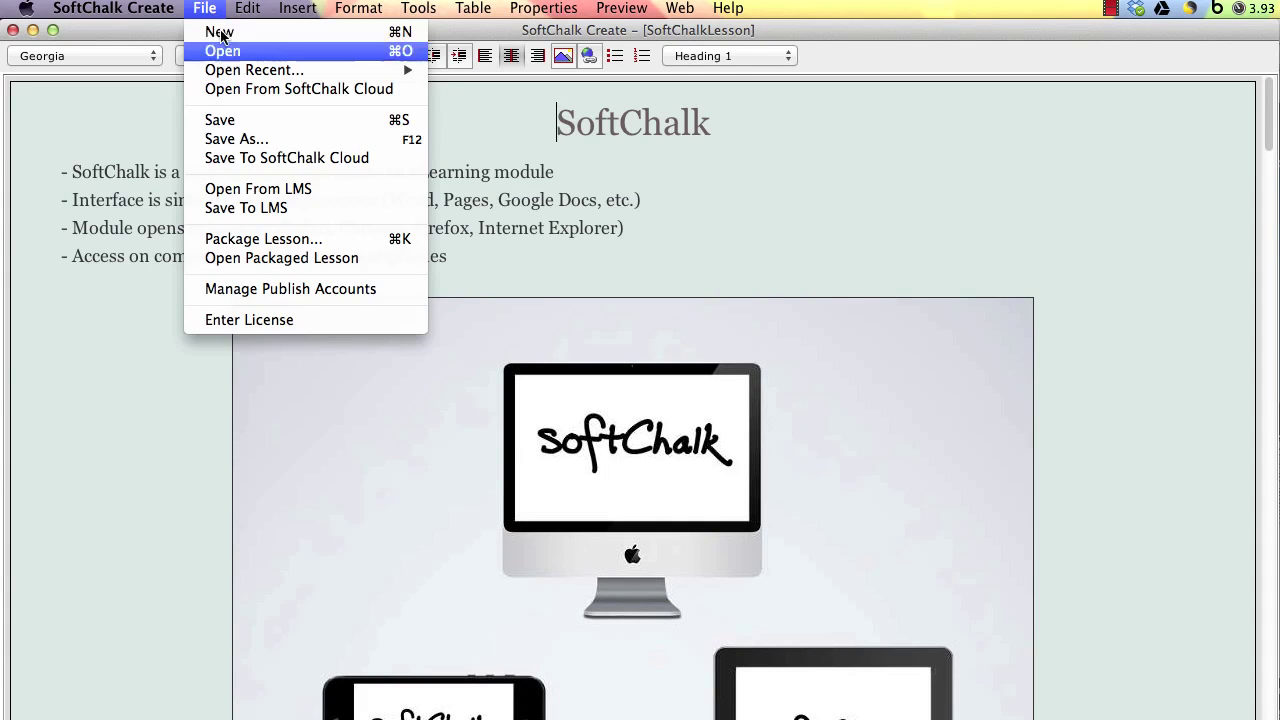
click(230, 139)
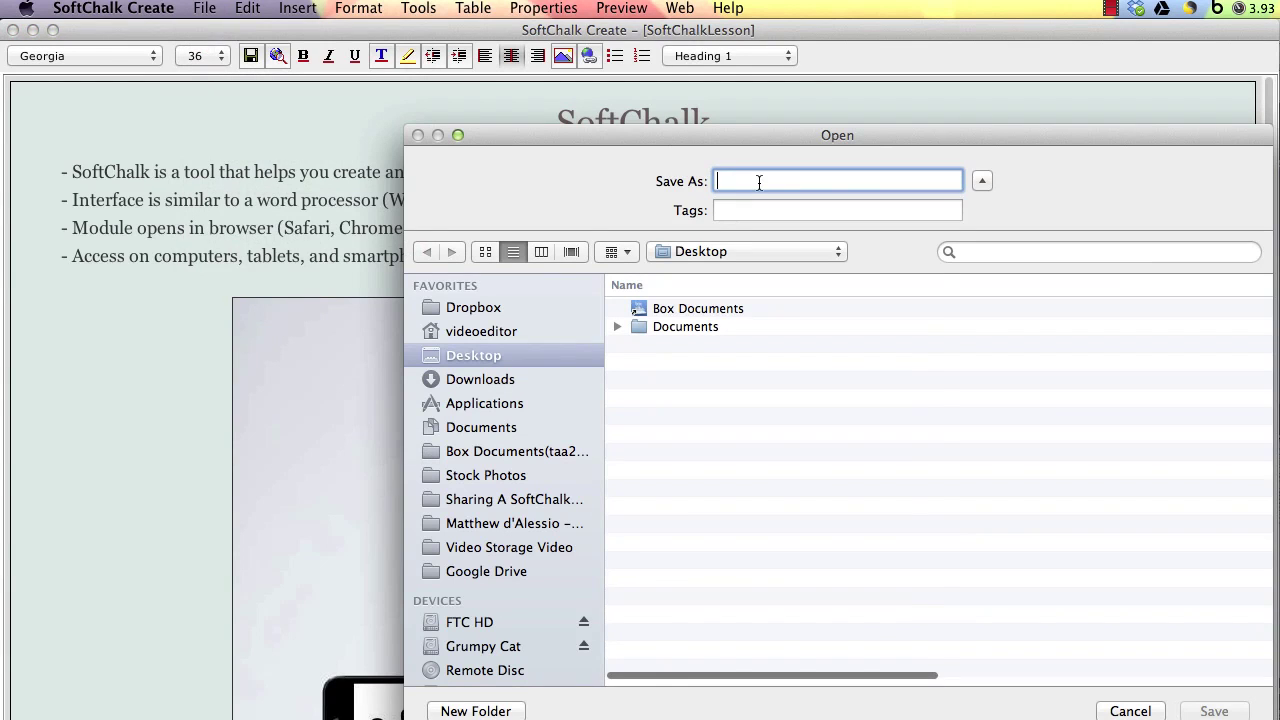
text(SoftChalkLesson)
key(Return)
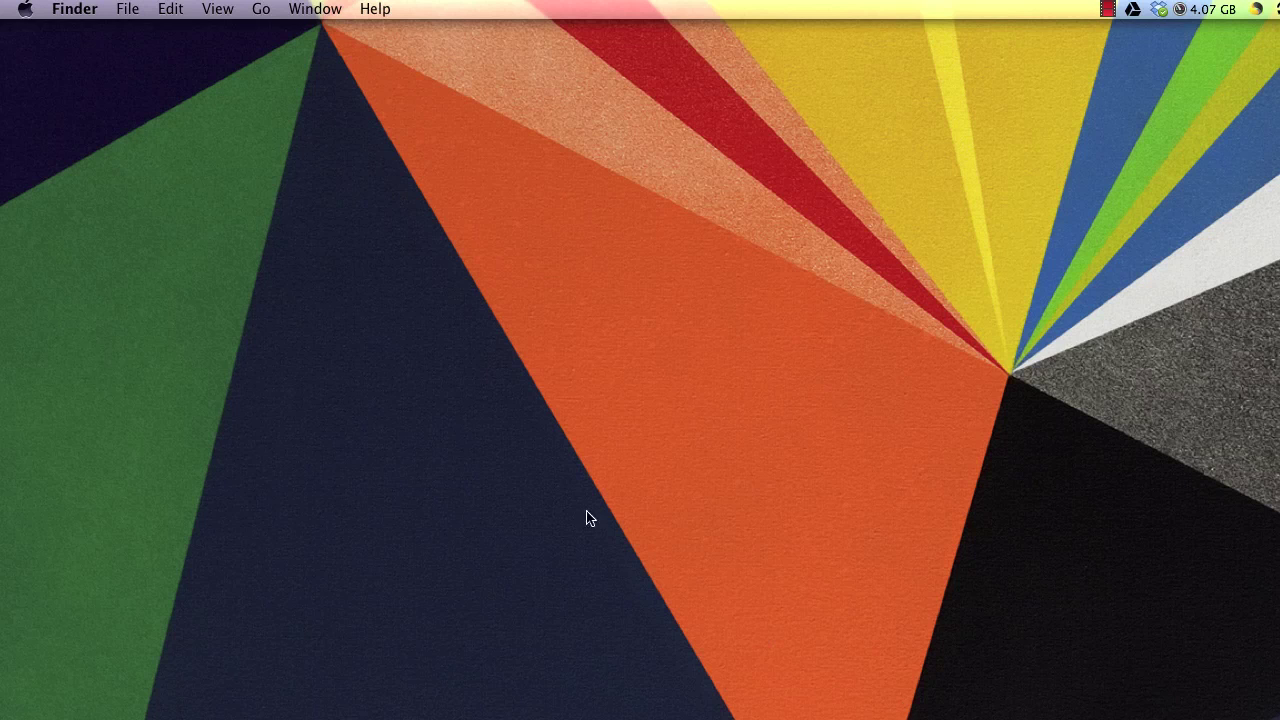
Step: Connect Finder to the smb webdrive.csun.edu personal share, signing in with the account credentials
click(266, 14)
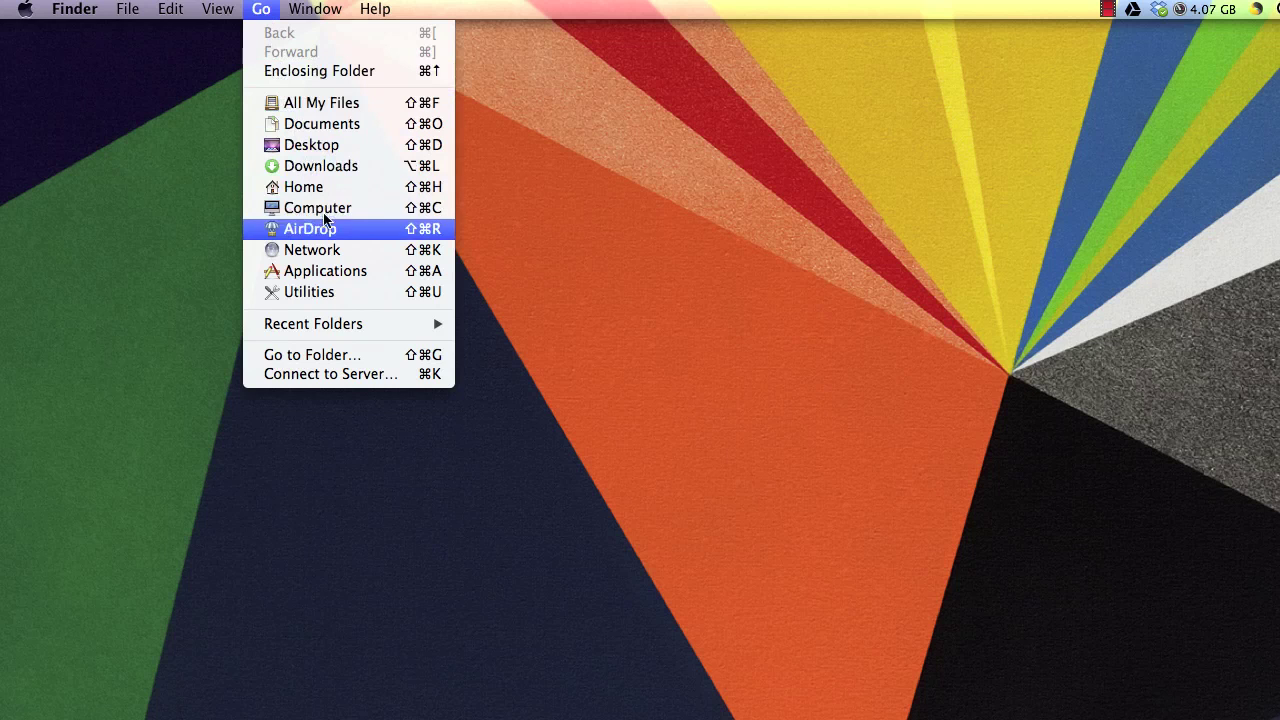
click(346, 375)
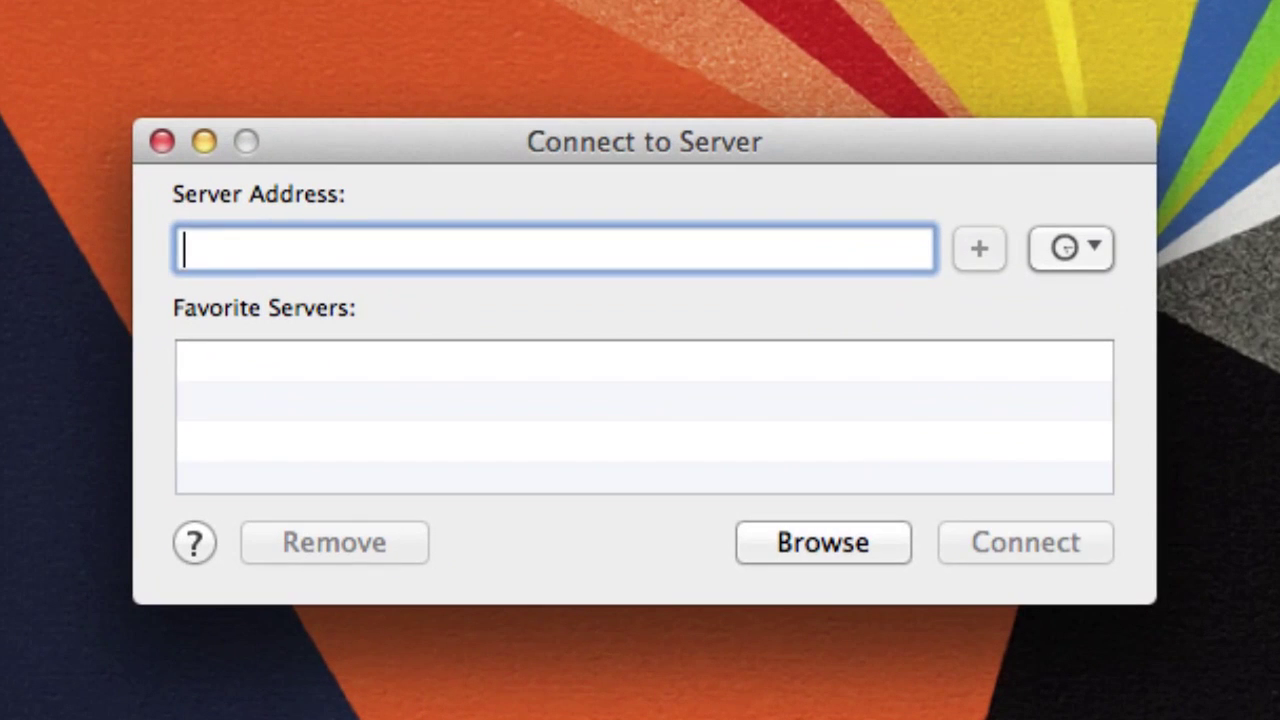
text(s)
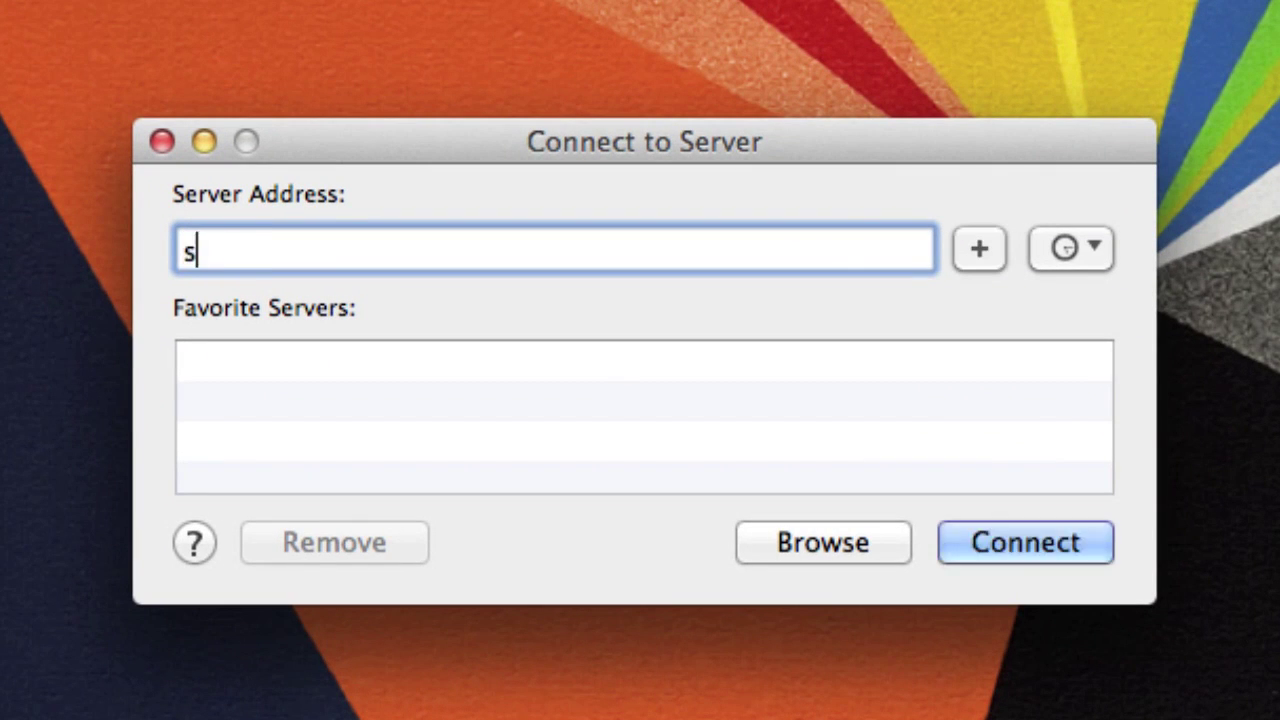
text(mb://webdrive)
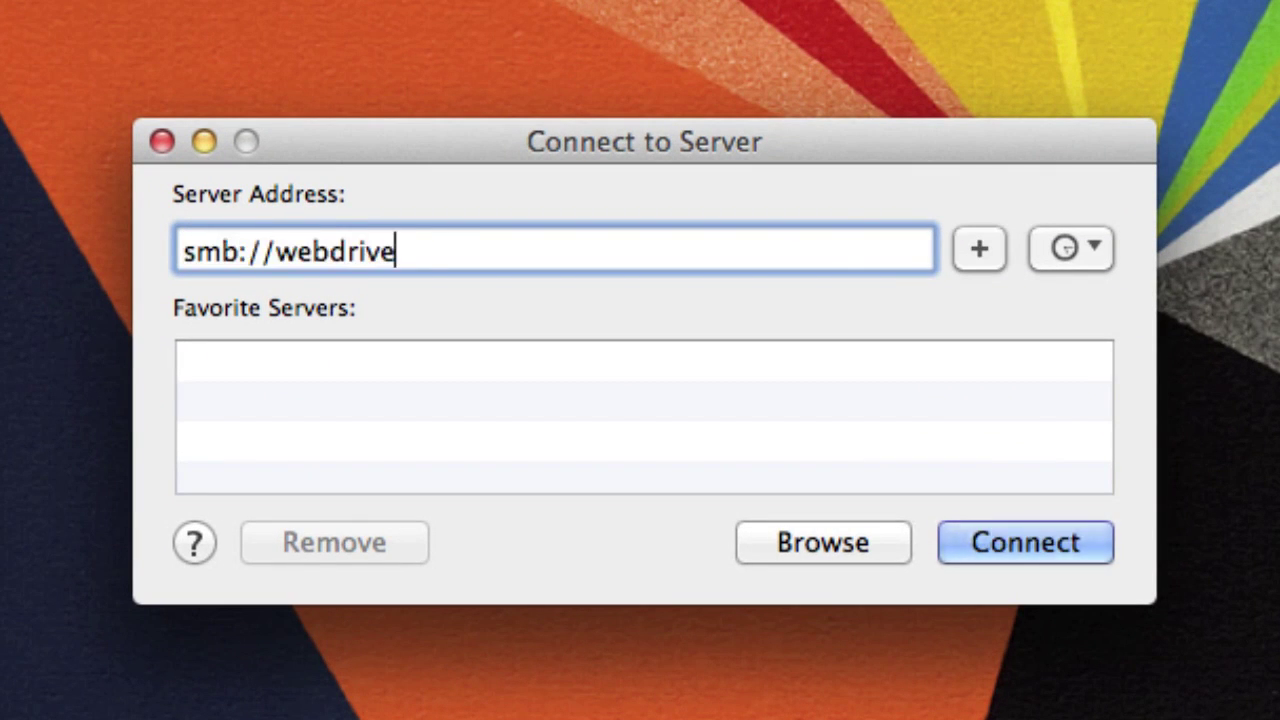
text(.csun.edu/t)
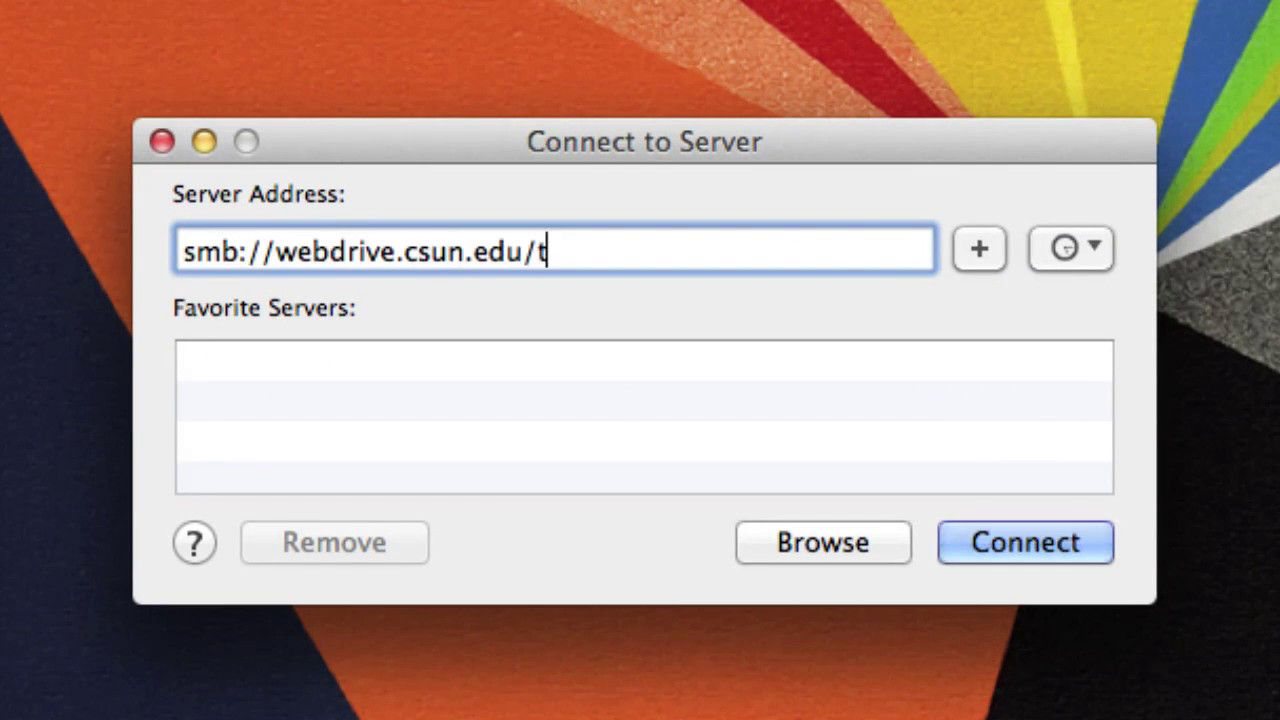
text(aa29006)
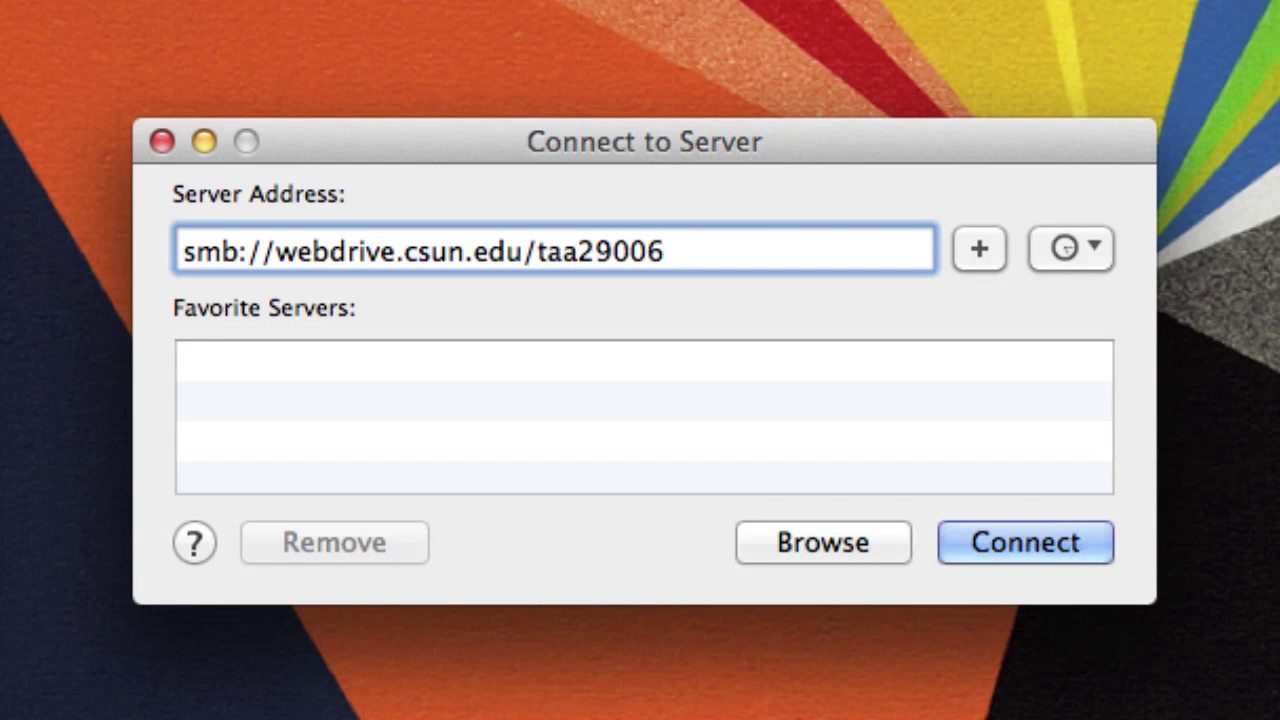
click(1034, 549)
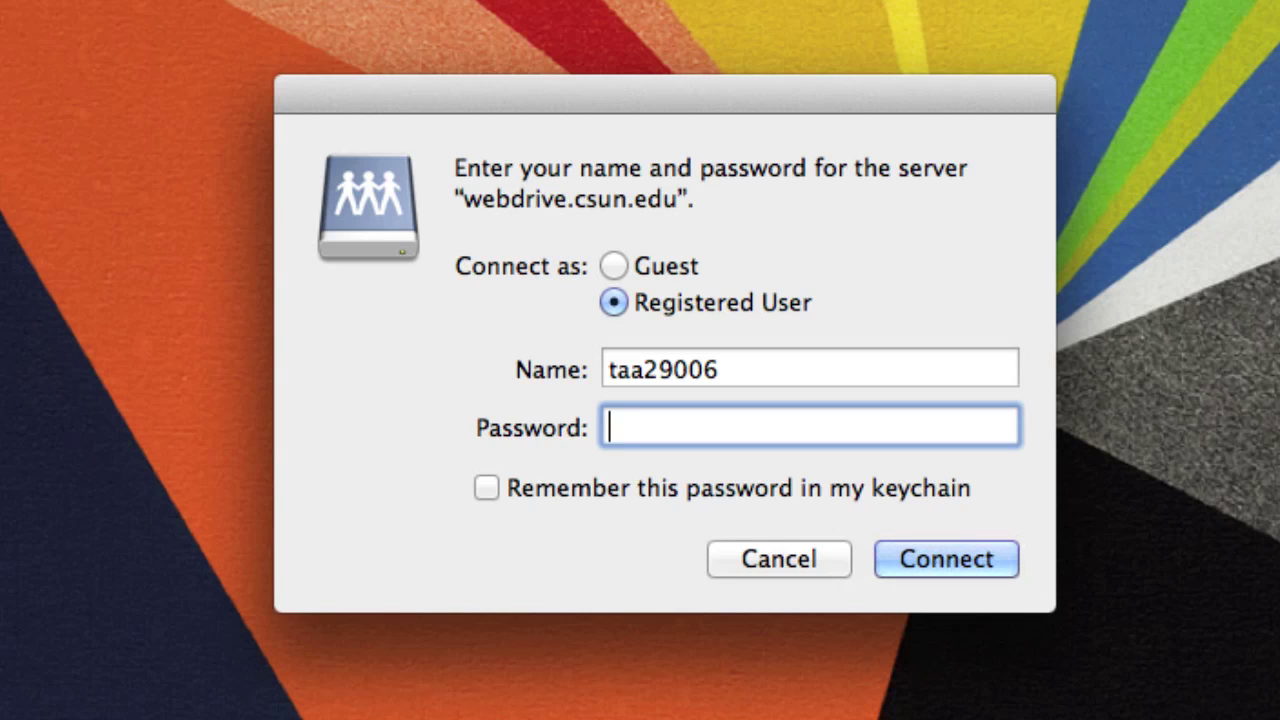
text(•••••••••••)
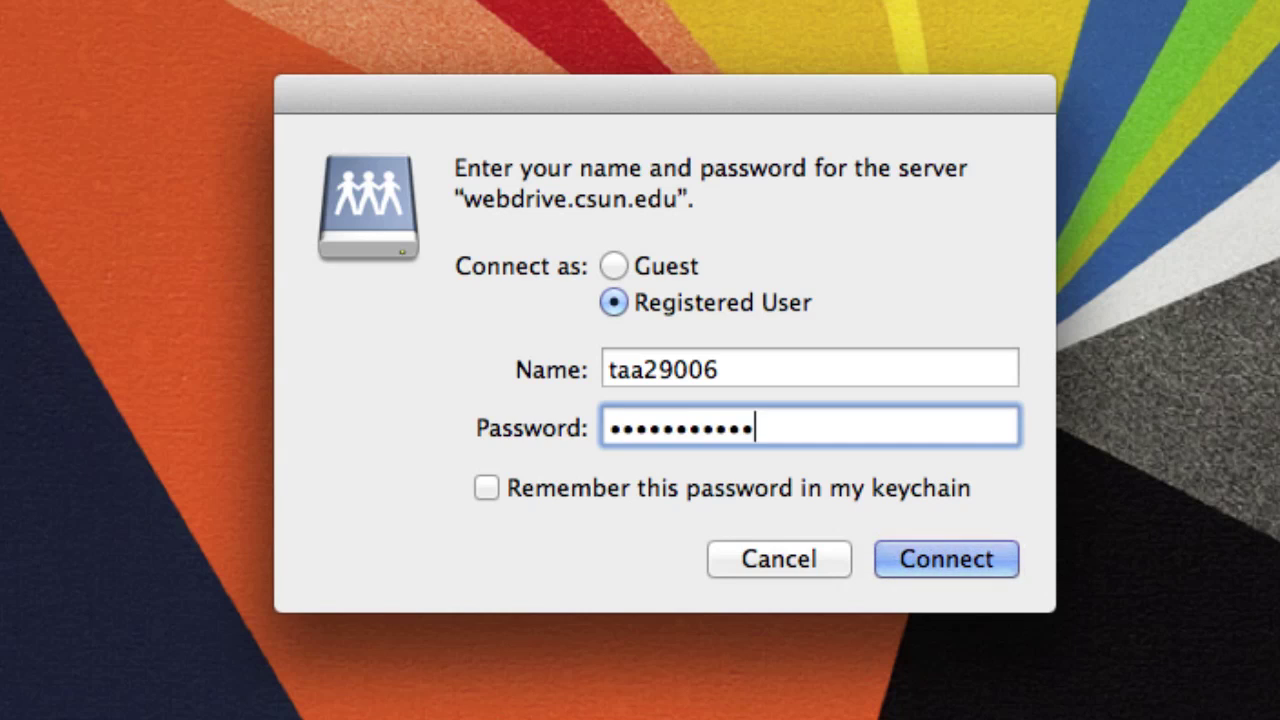
click(896, 552)
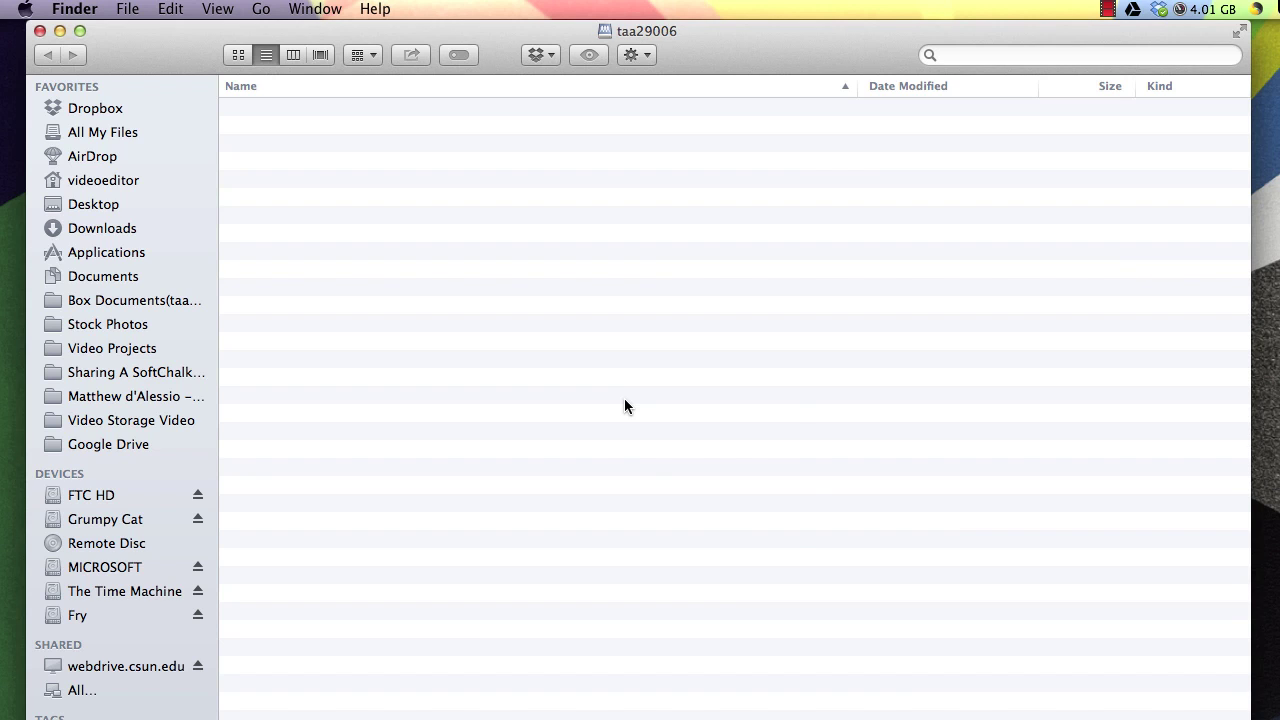
Step: Add a new folder named public_html in the connected web drive window via the Action menu
right_click(624, 406)
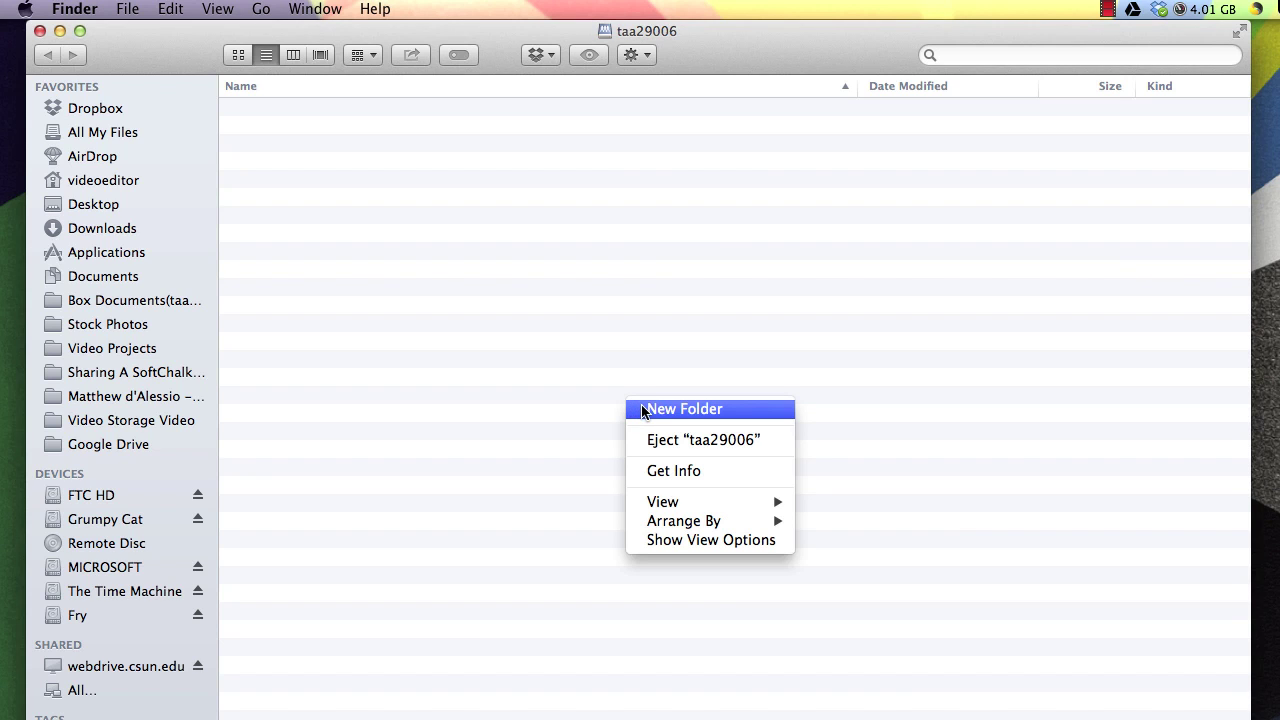
click(646, 49)
click(646, 49)
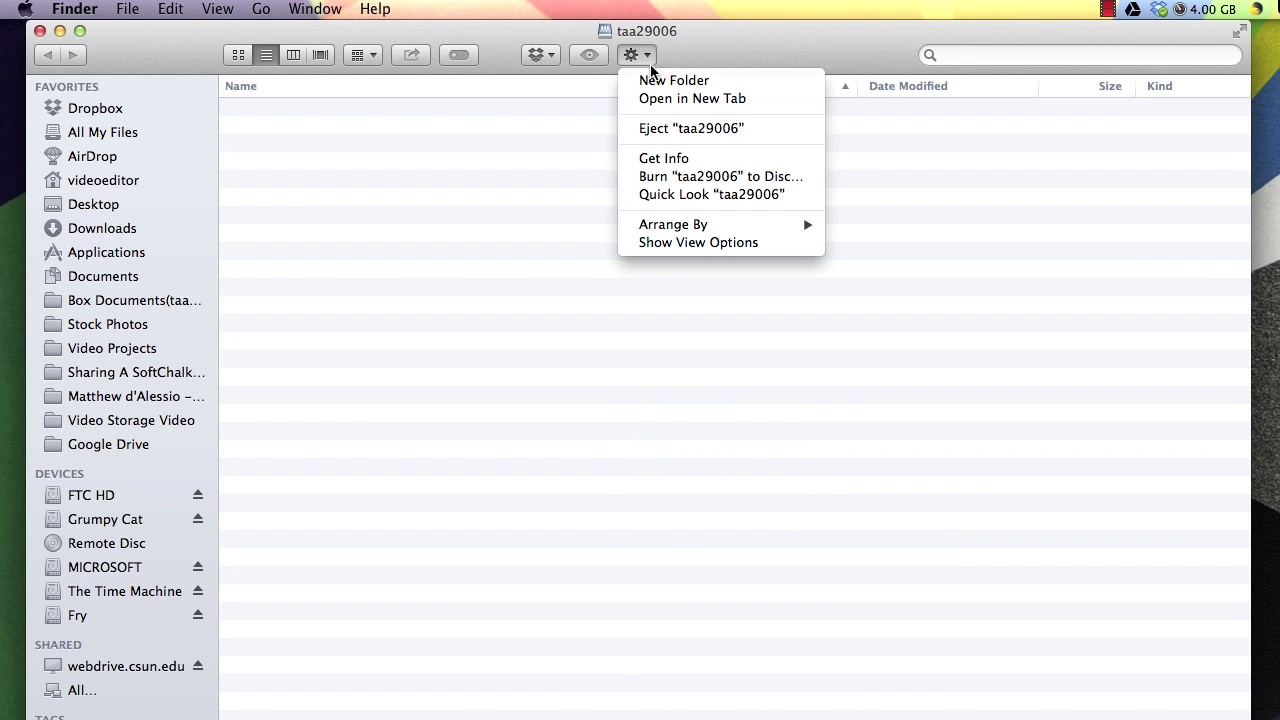
click(650, 76)
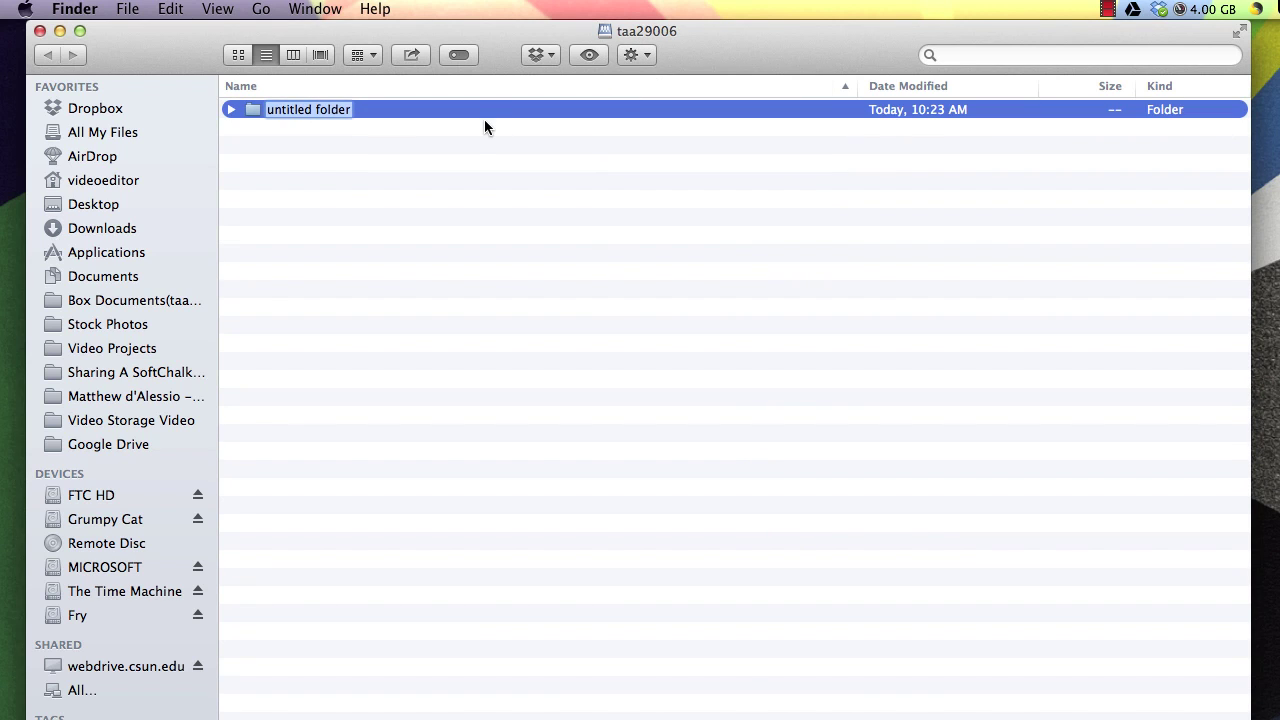
text(public_htm)
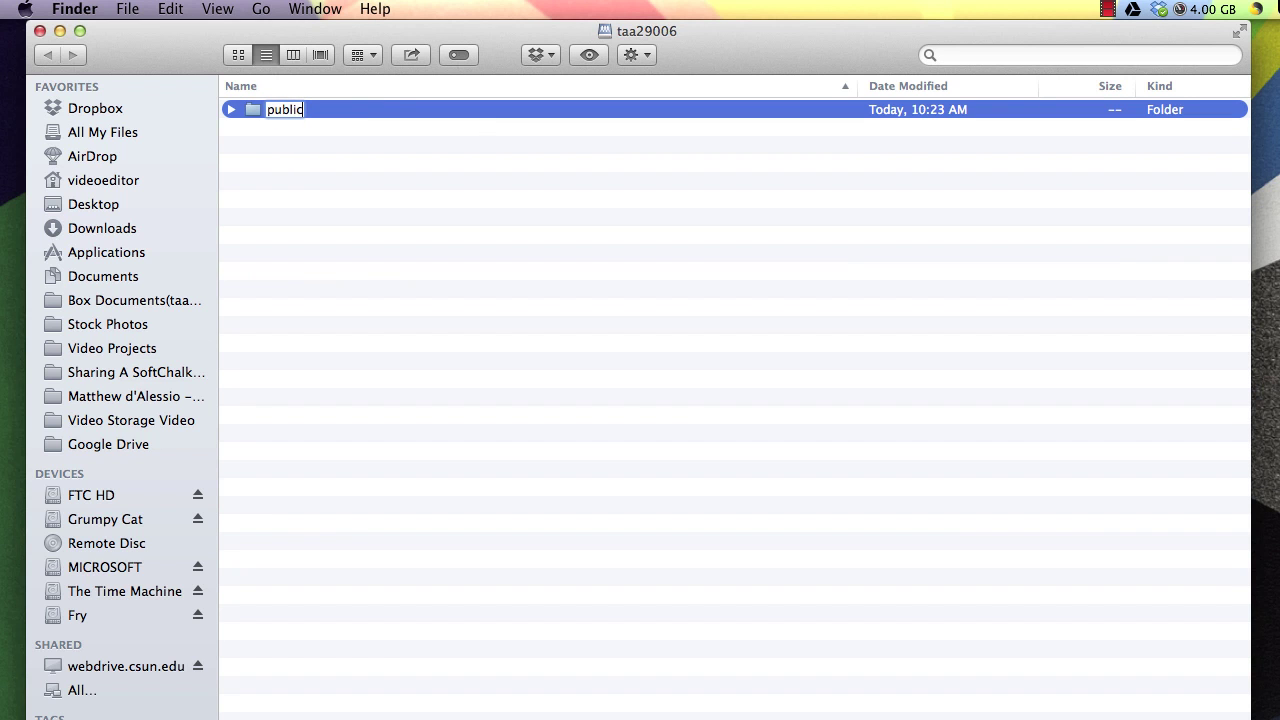
text(l)
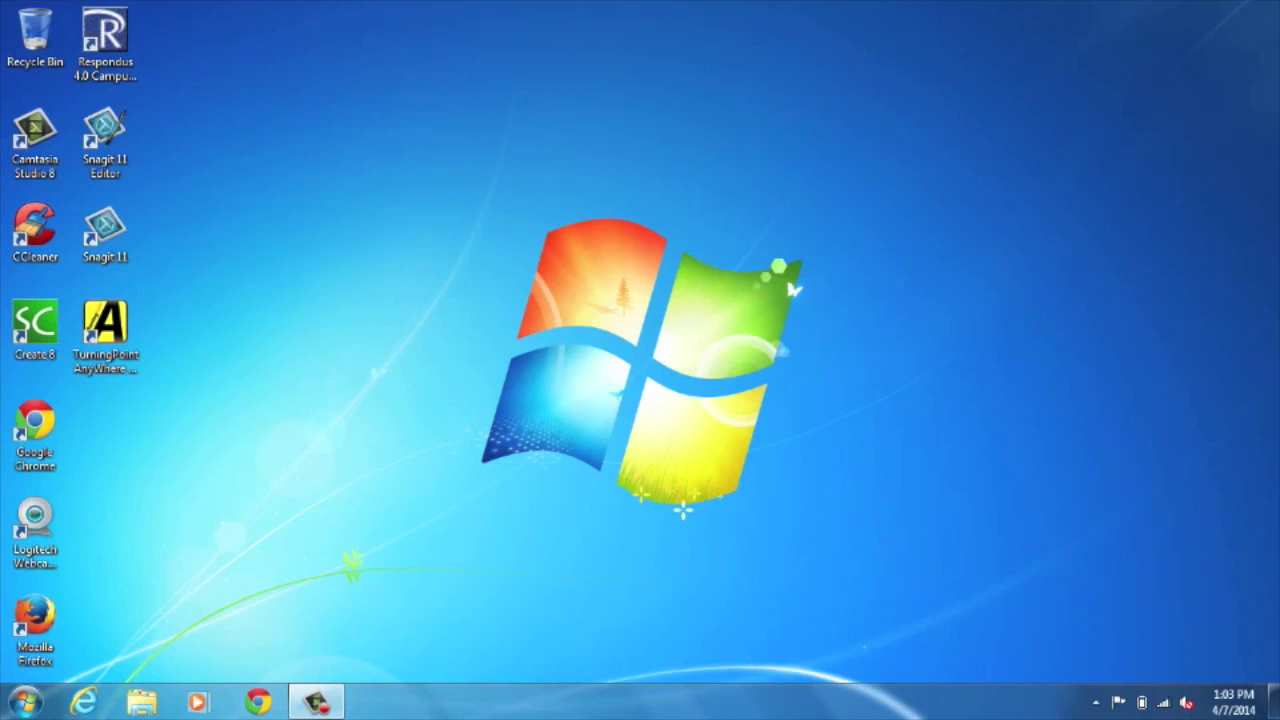
Step: Map the personal \\webdrive share to drive letter W: and open the empty drive
click(141, 702)
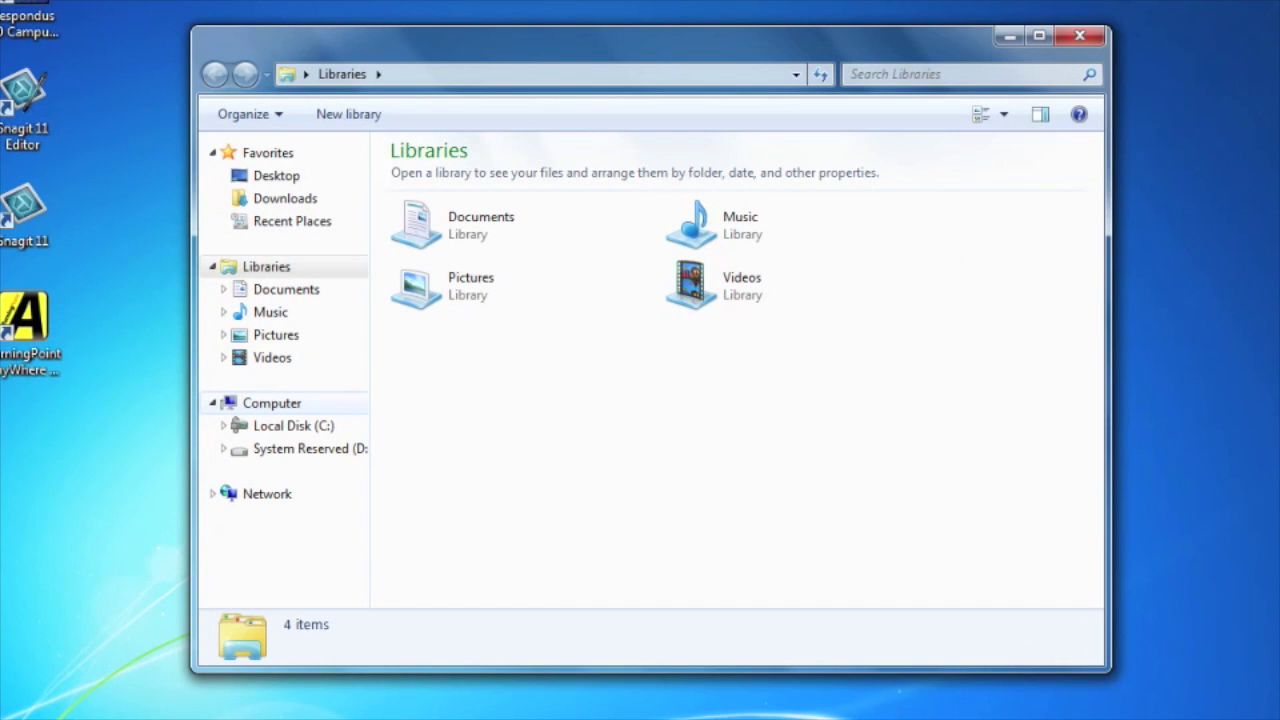
right_click(279, 404)
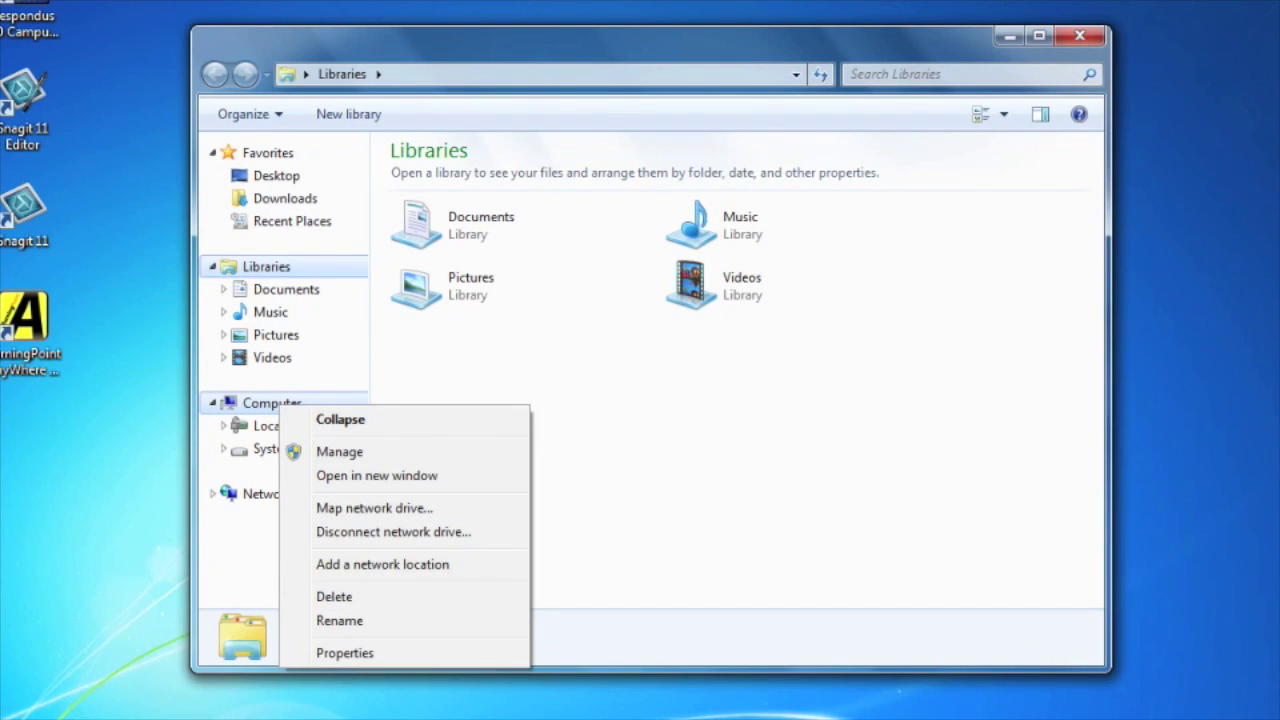
click(374, 508)
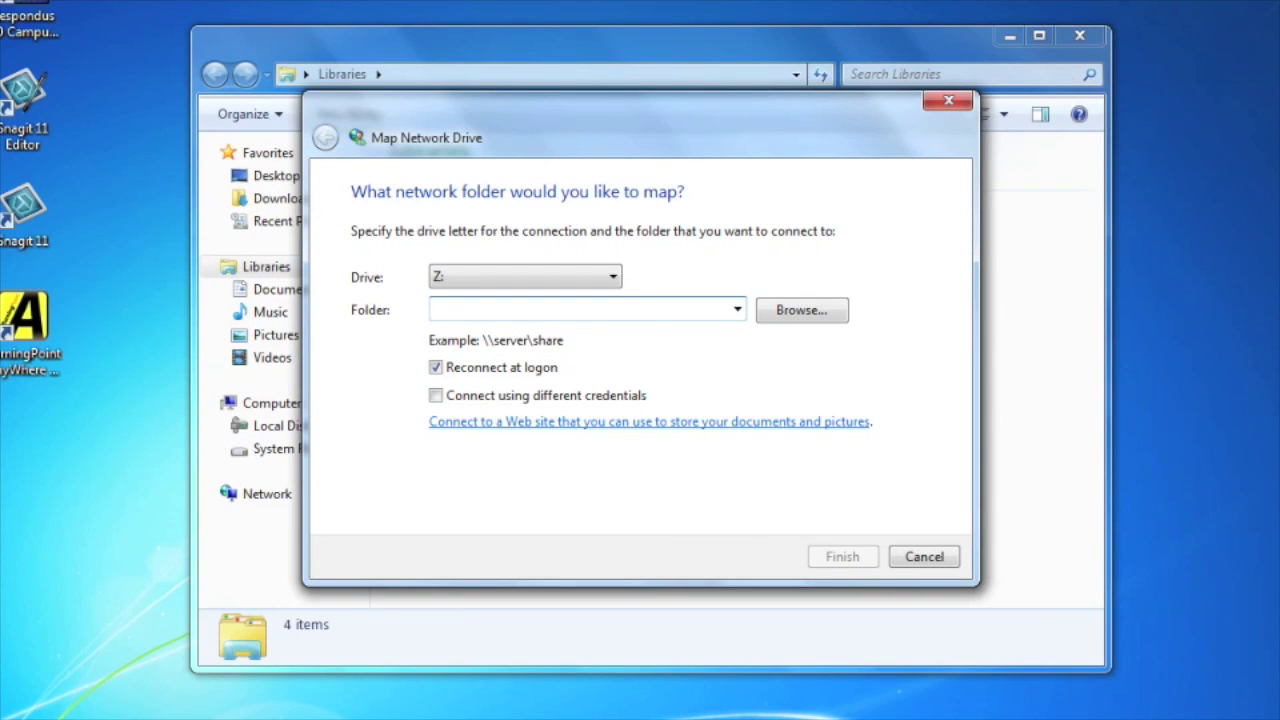
key(shift+Tab)
key(F4)
key(Down)
key(Down)
key(Down)
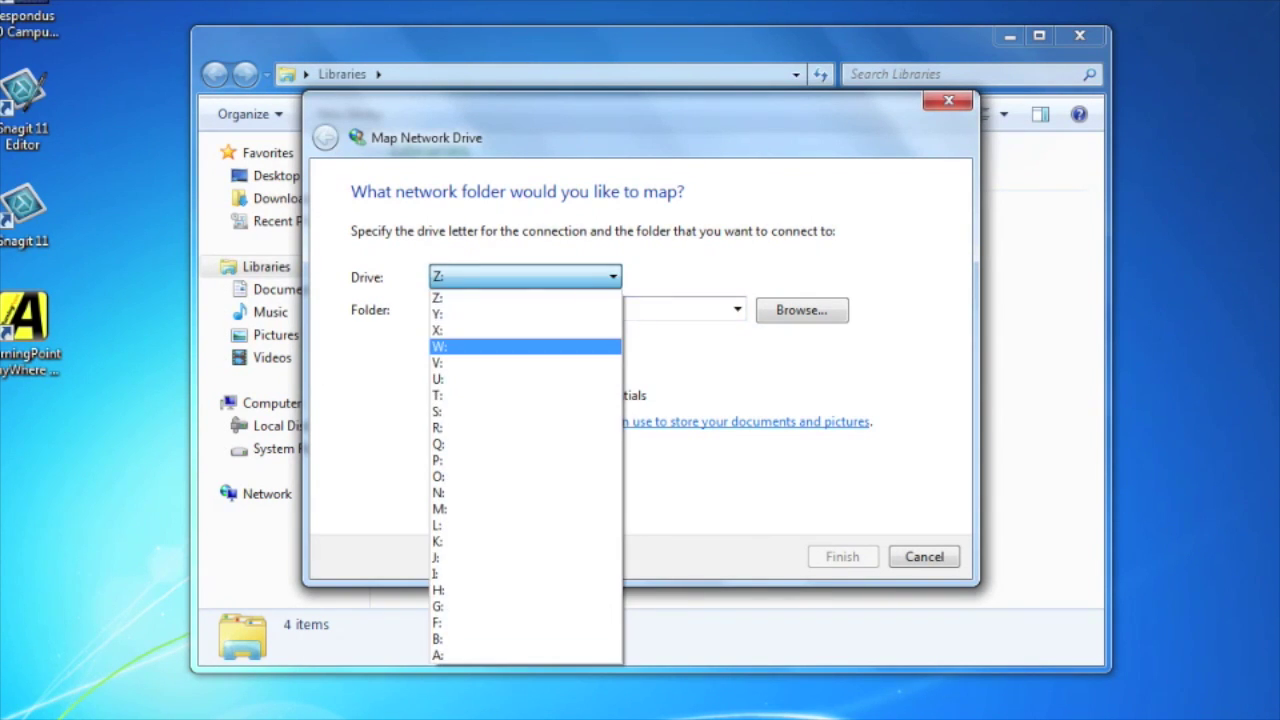
key(Return)
key(Tab)
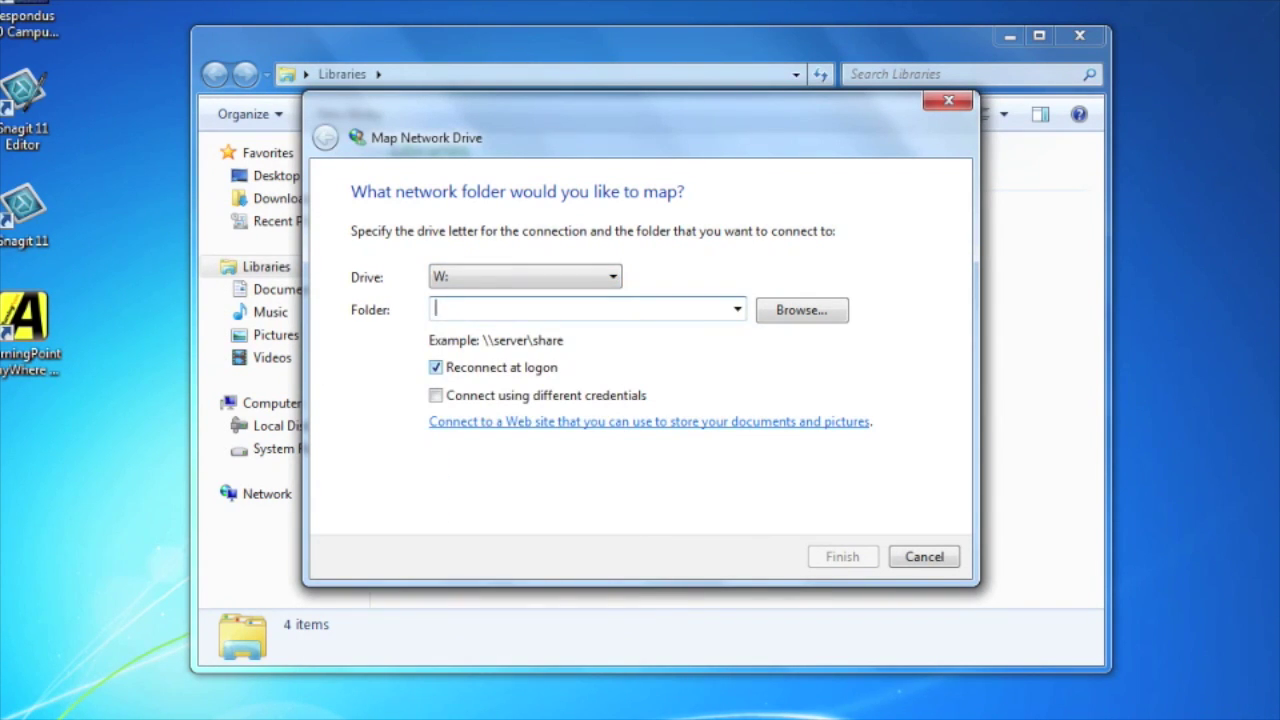
text(\webdrive	aa29006)
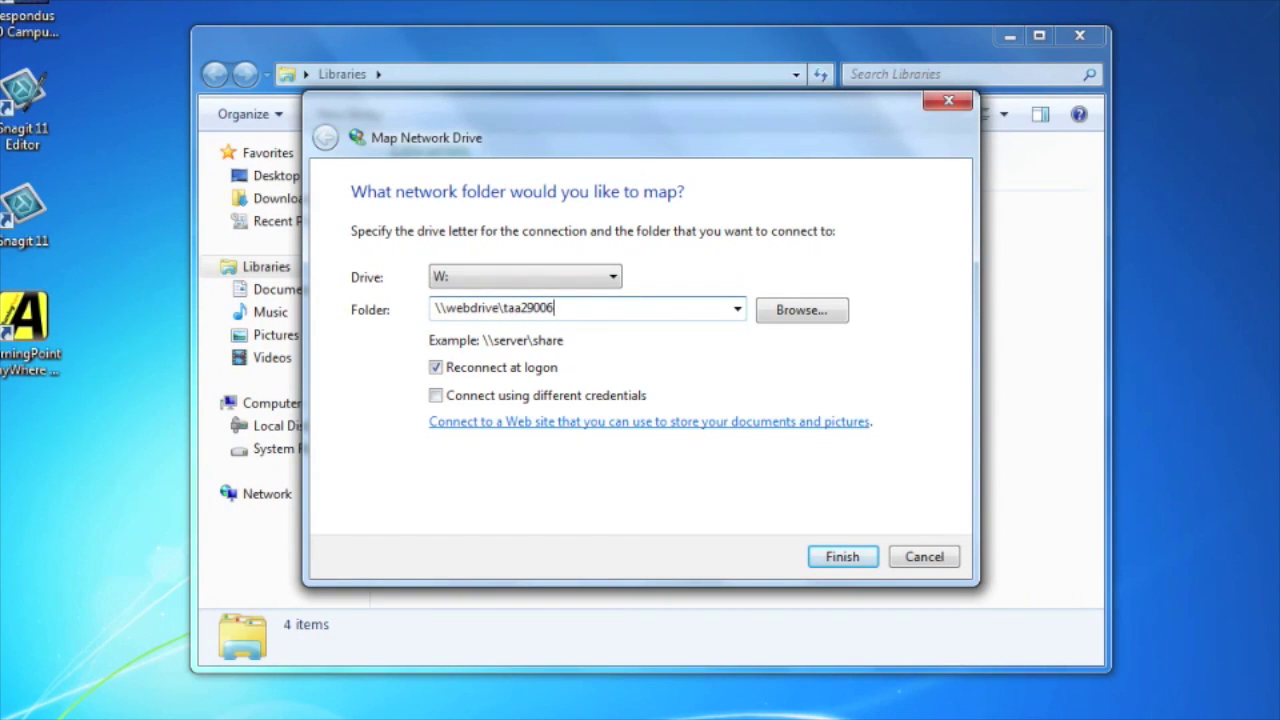
key(Return)
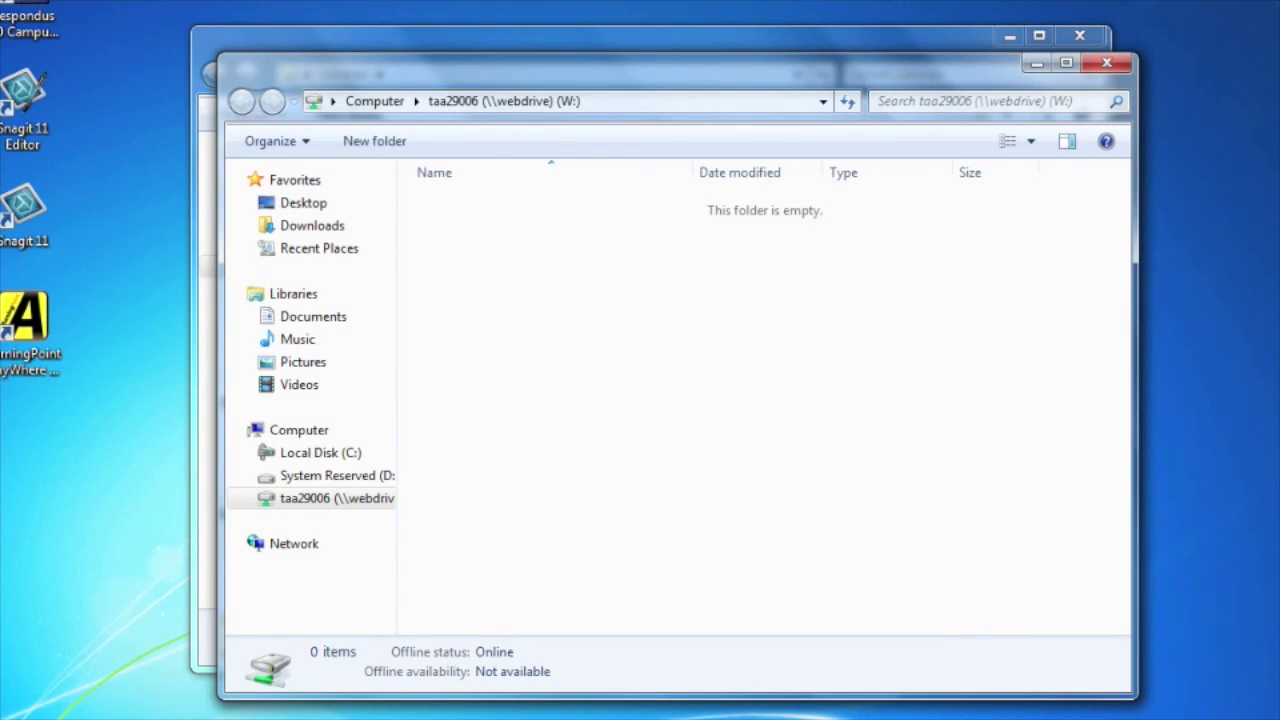
Step: Create a folder named public_html on the mapped W: drive
right_click(529, 239)
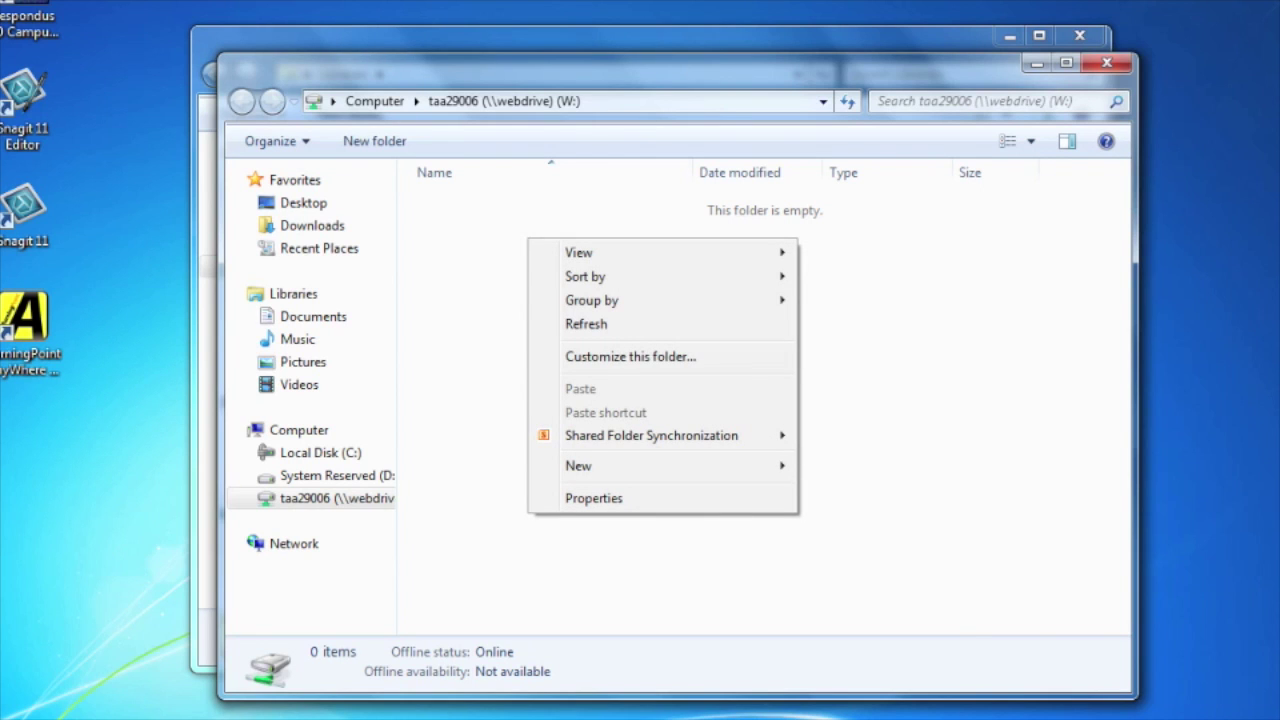
mouse_move(600, 465)
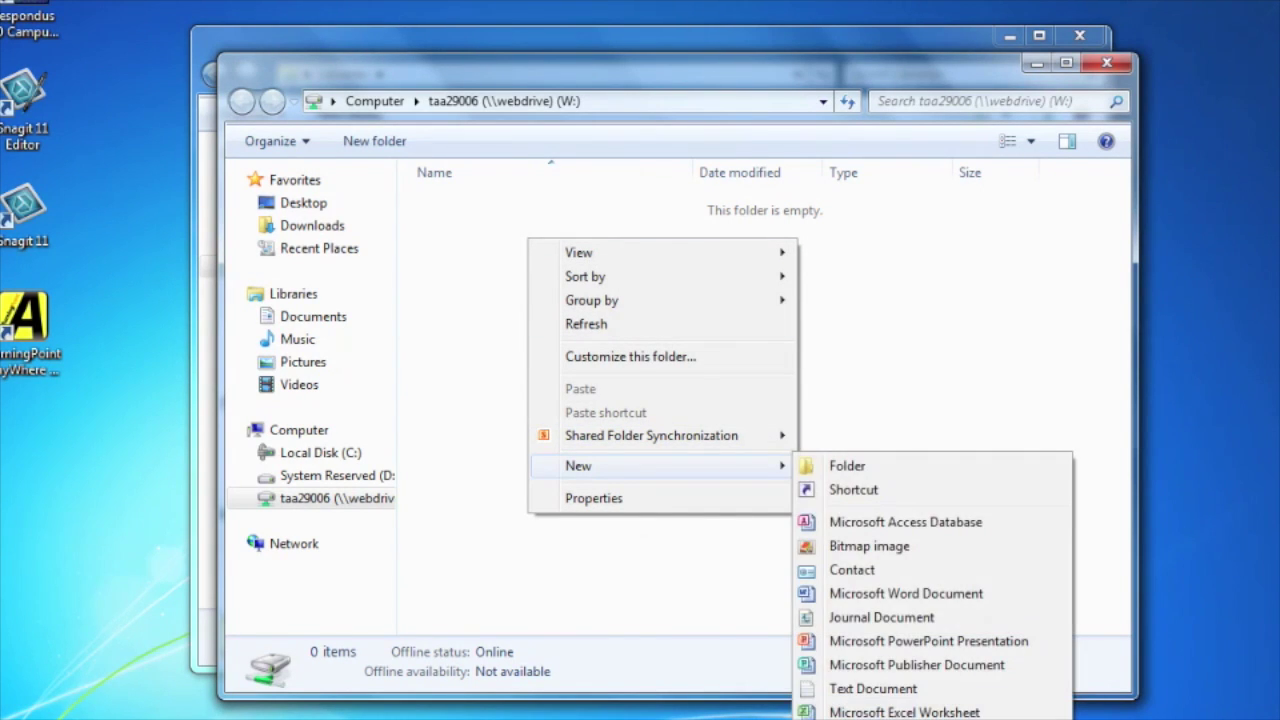
click(847, 465)
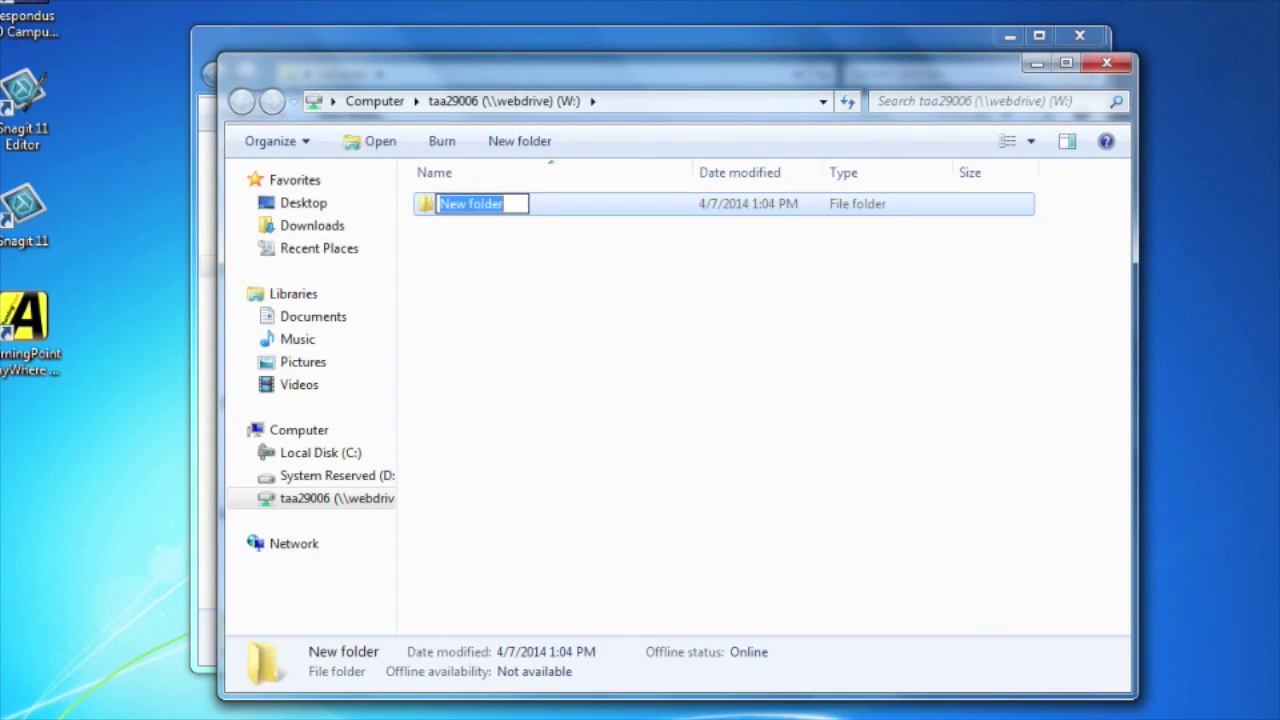
text(public_html)
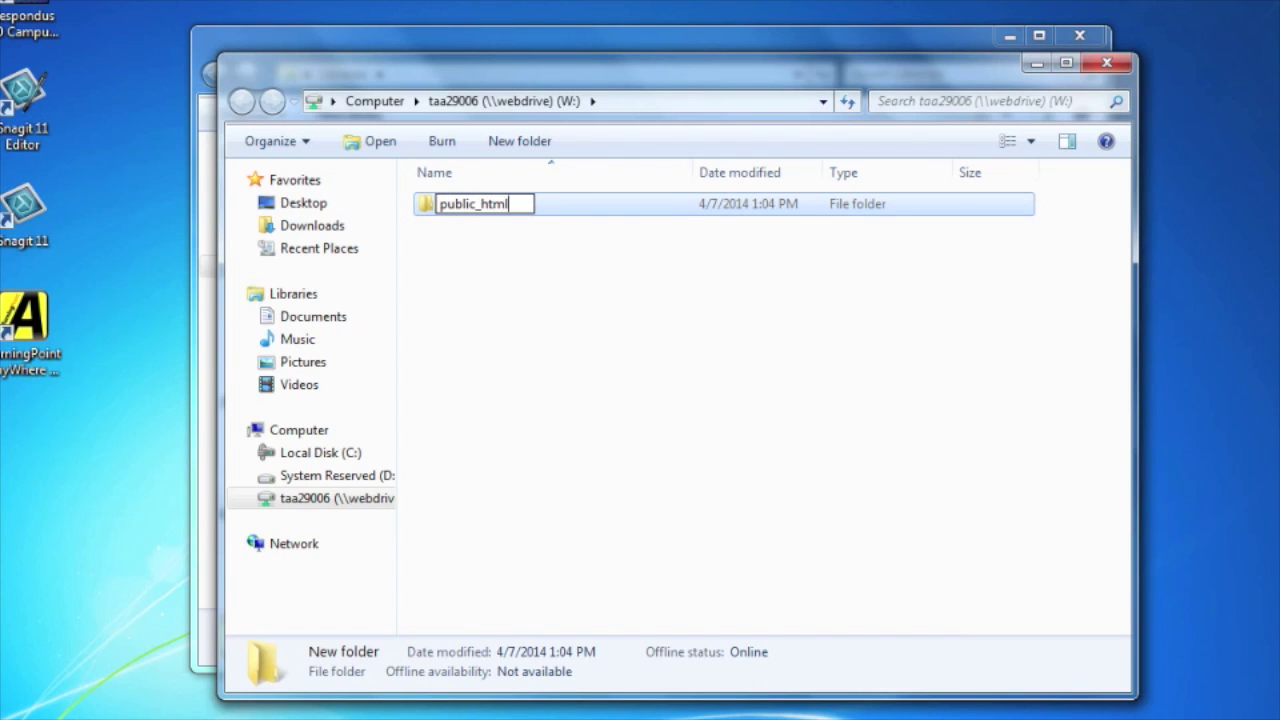
key(Return)
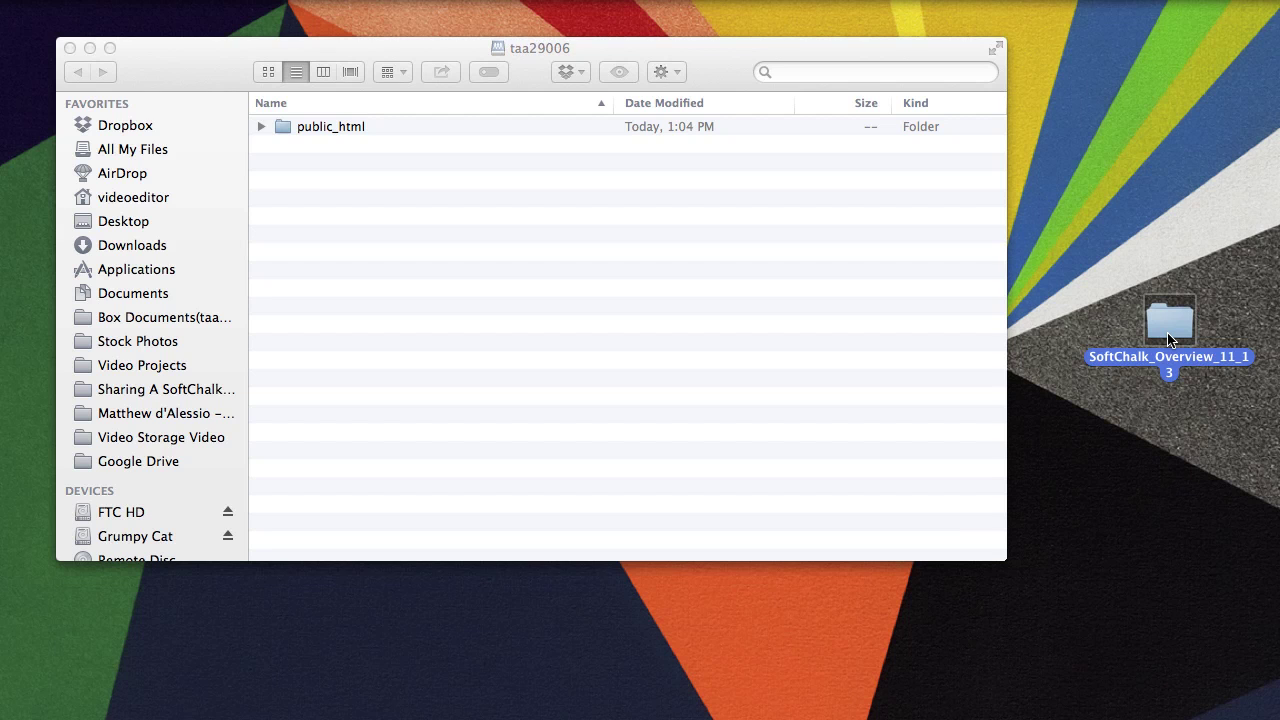
Step: Drag the SoftChalk_Overview_11_13 folder from the desktop onto the web drive
drag(1168, 340, 348, 126)
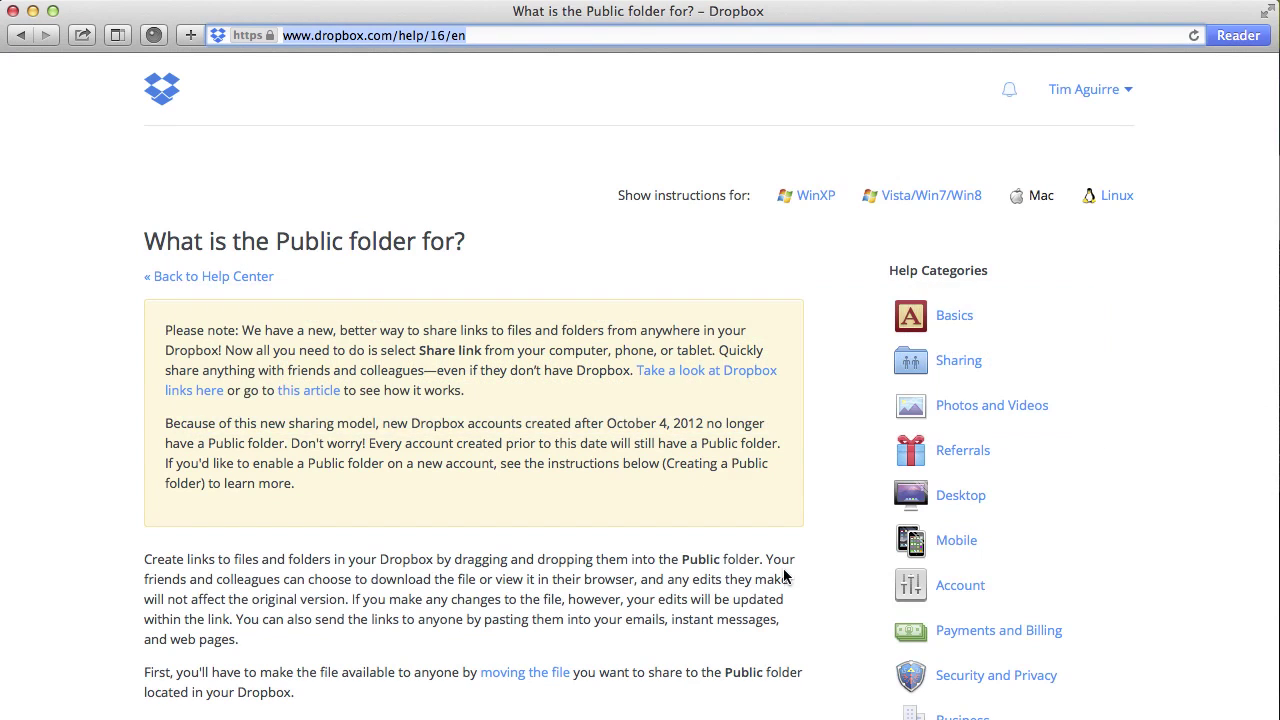
Step: Scroll to 'Creating a Public folder' and follow its link to the empty Public folder
scroll(690, 470, down, 10)
scroll(690, 468, down, 15)
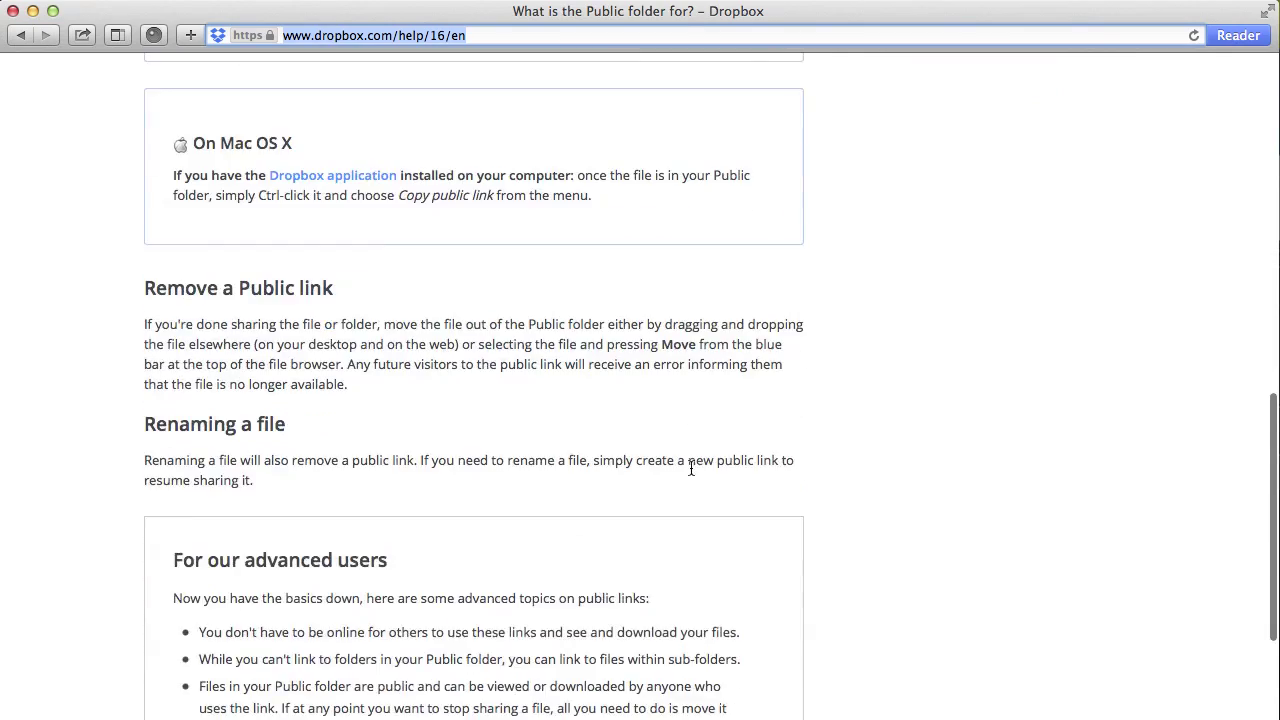
scroll(690, 470, down, 5)
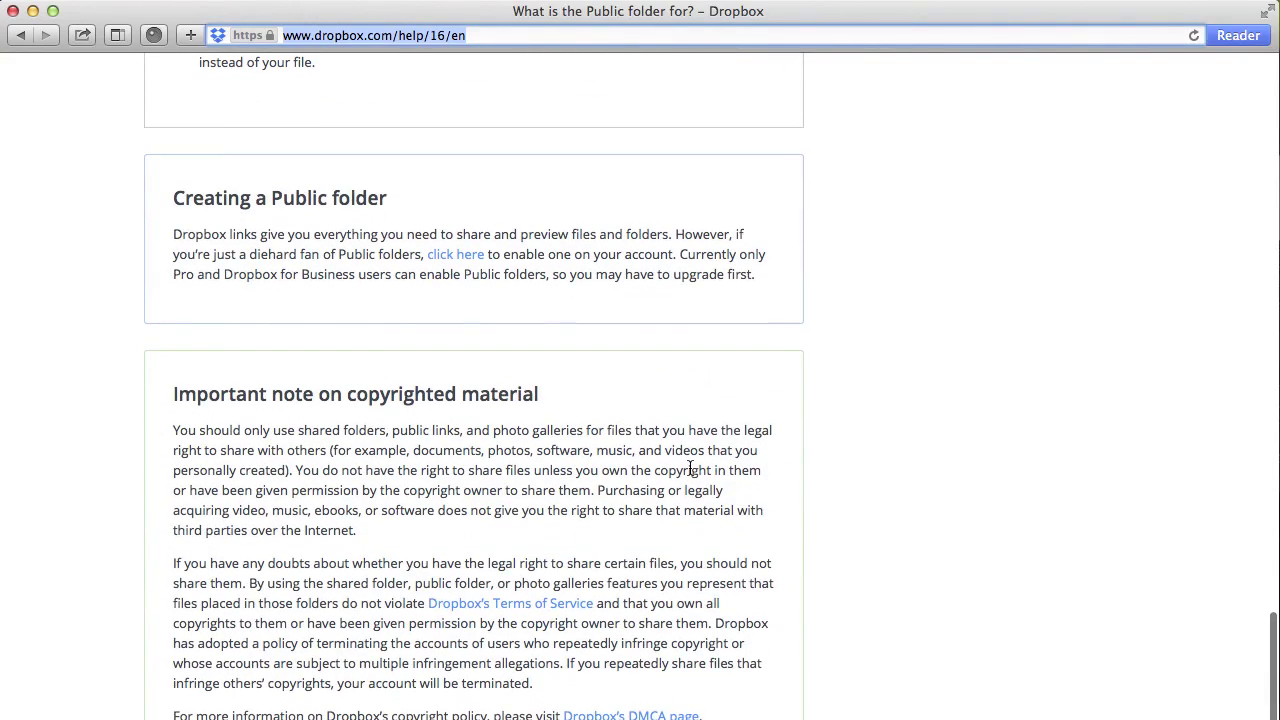
click(470, 256)
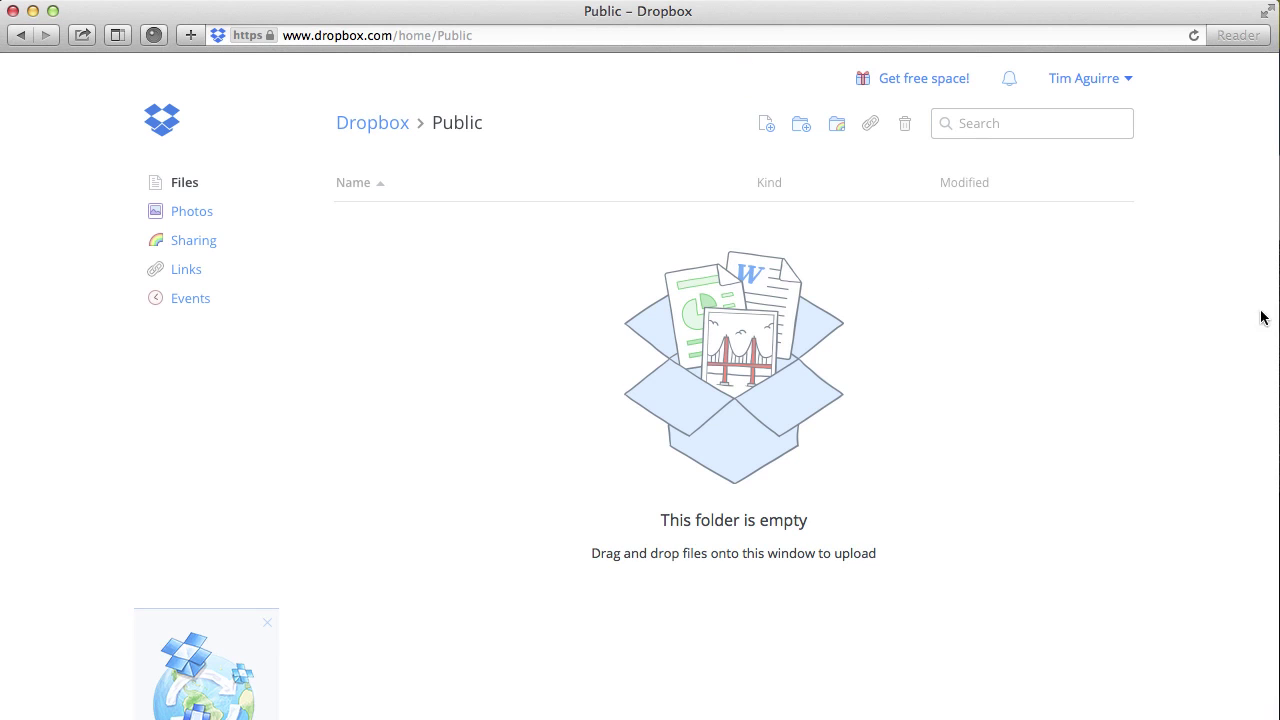
Step: Upload the lesson folder into Public, then open SoftChalkLesson and browse its files
drag(1279, 330, 747, 354)
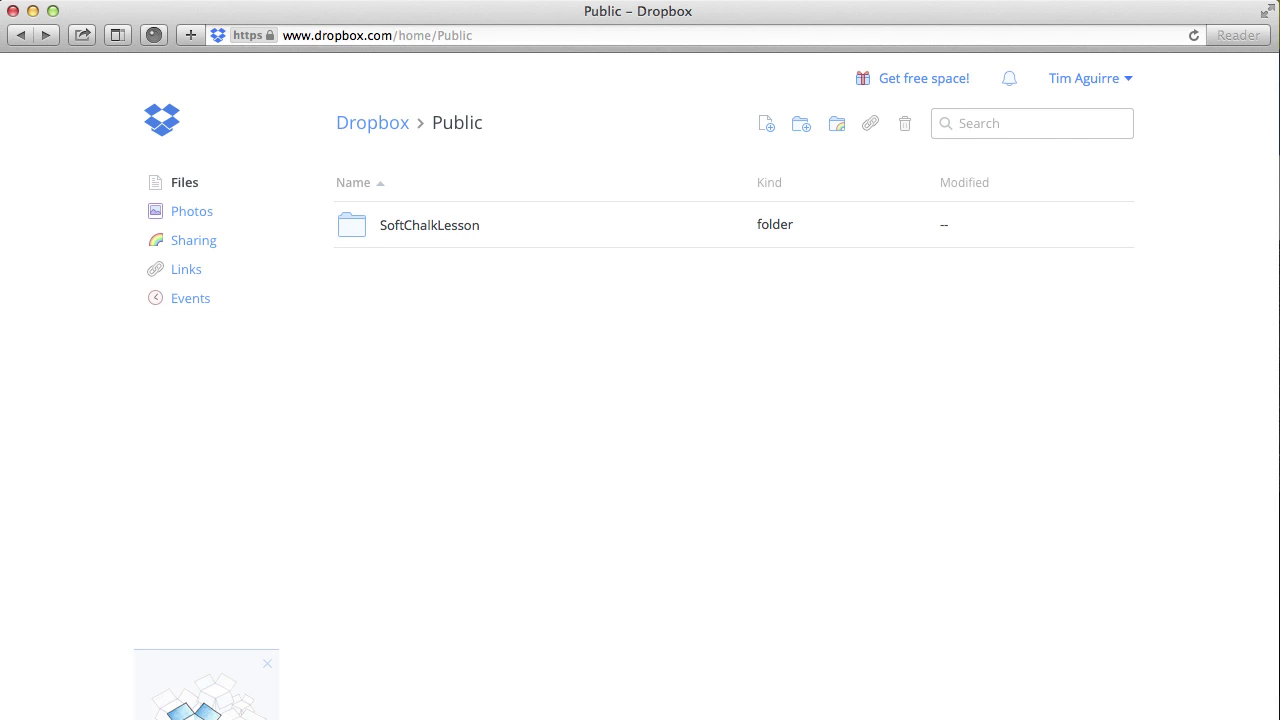
click(443, 227)
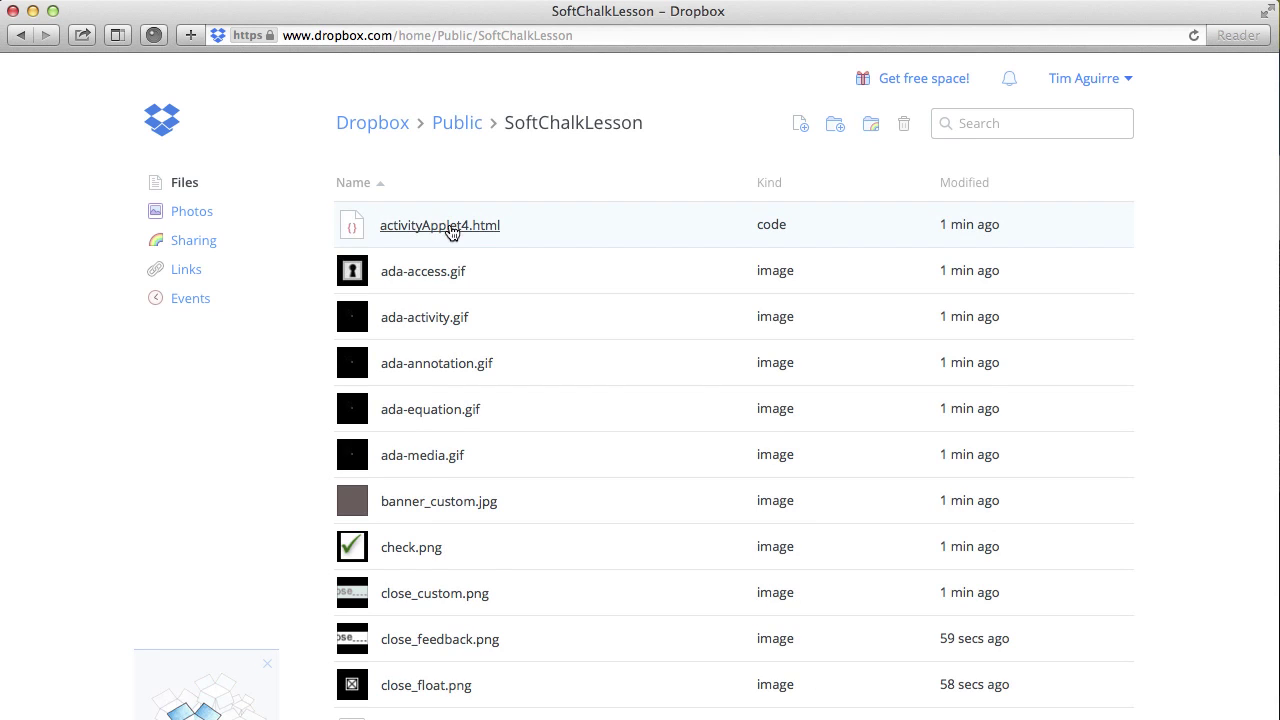
scroll(636, 365, down, 8)
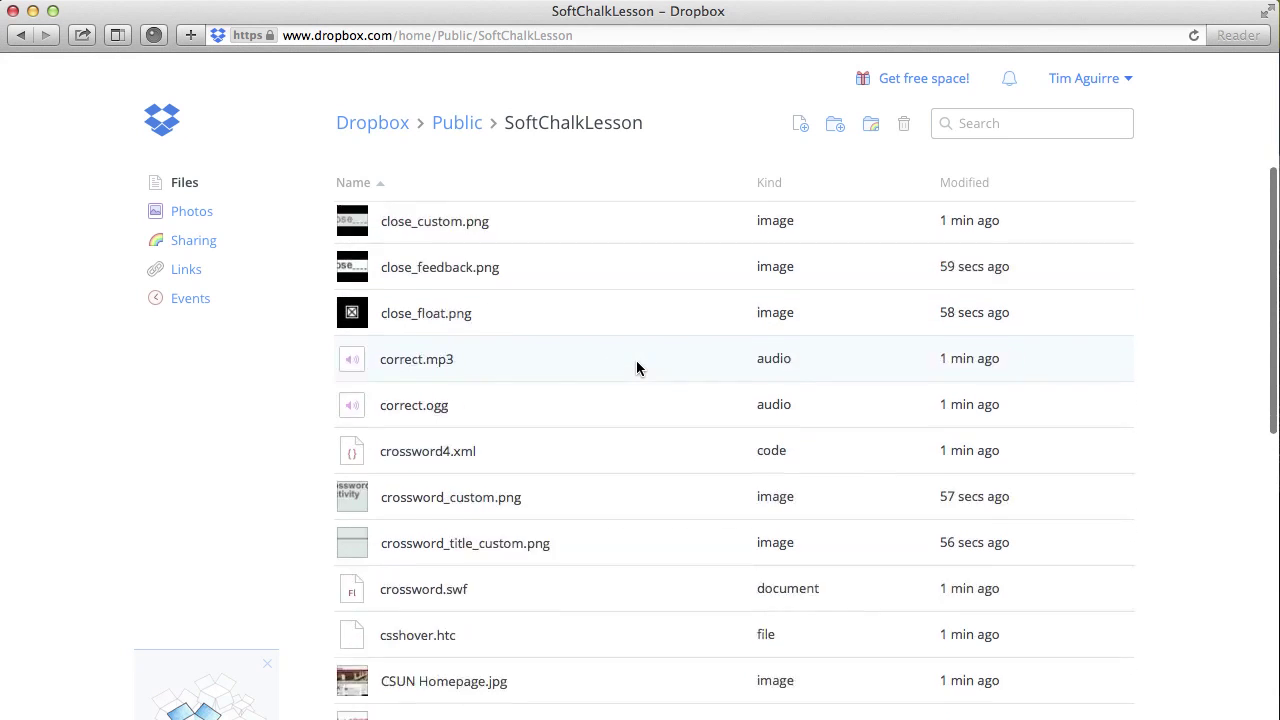
scroll(636, 362, down, 10)
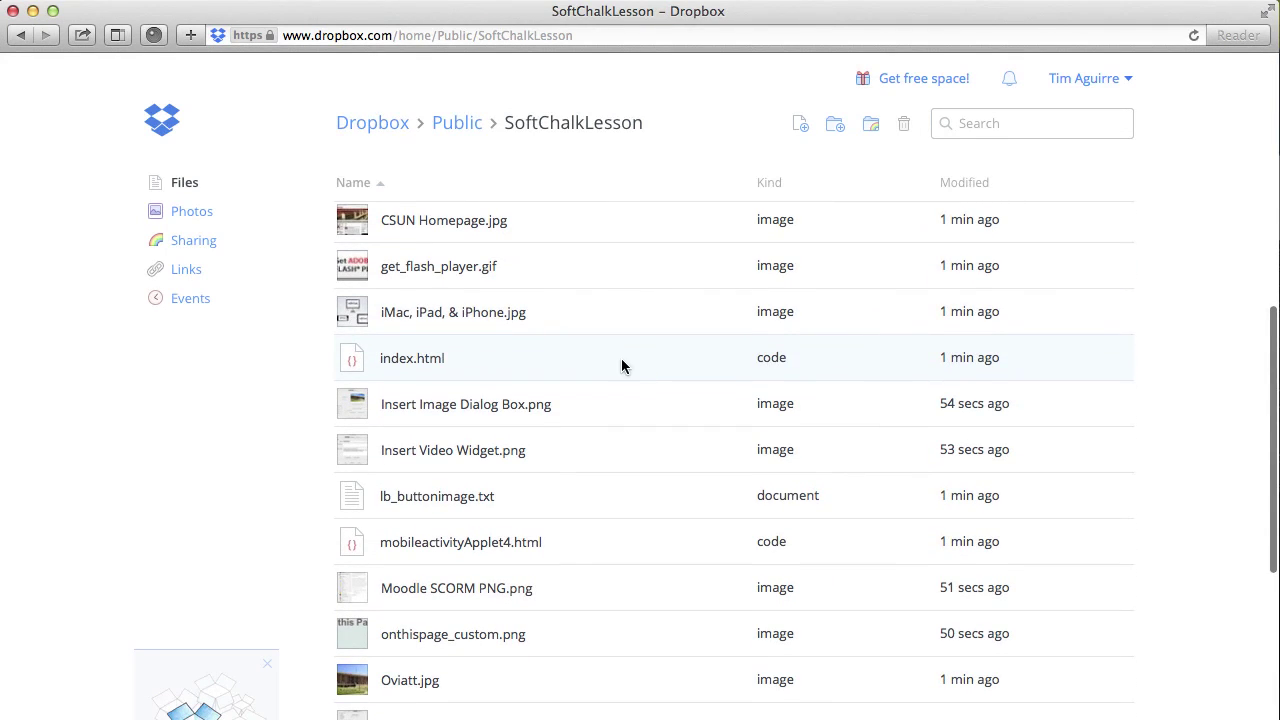
Step: Select index.html and bring up its public link for copying
click(618, 364)
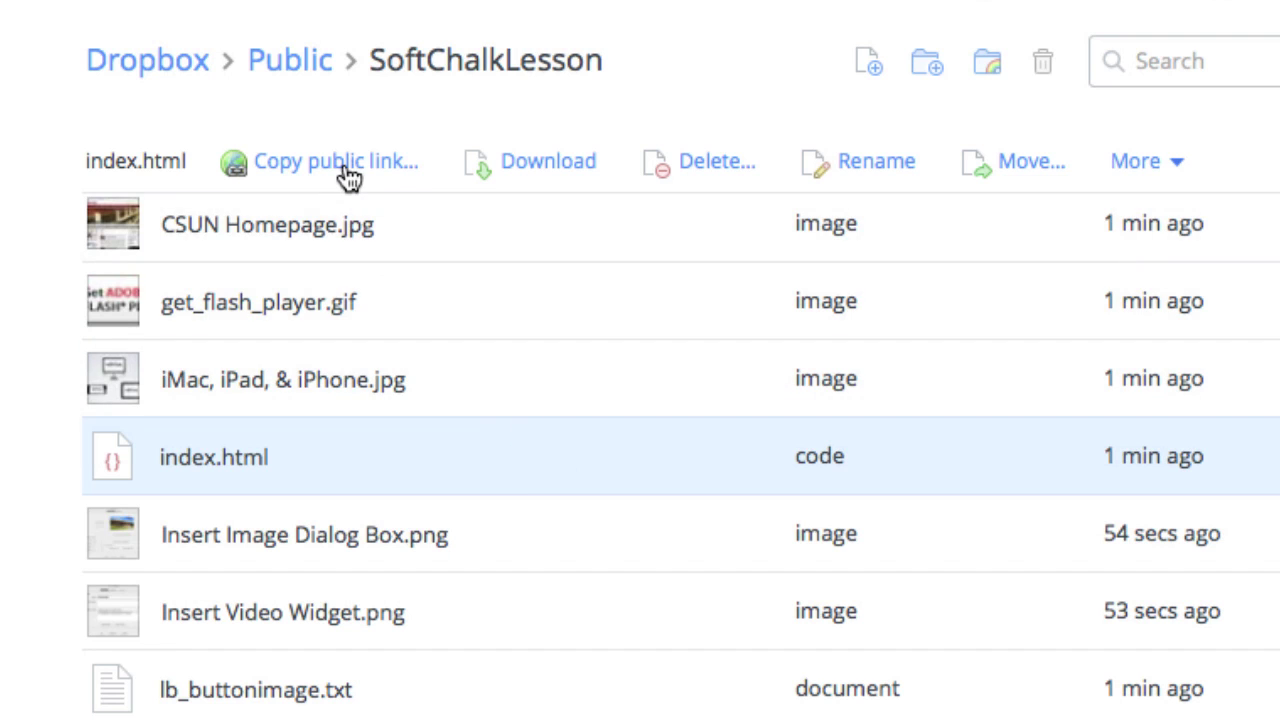
click(348, 176)
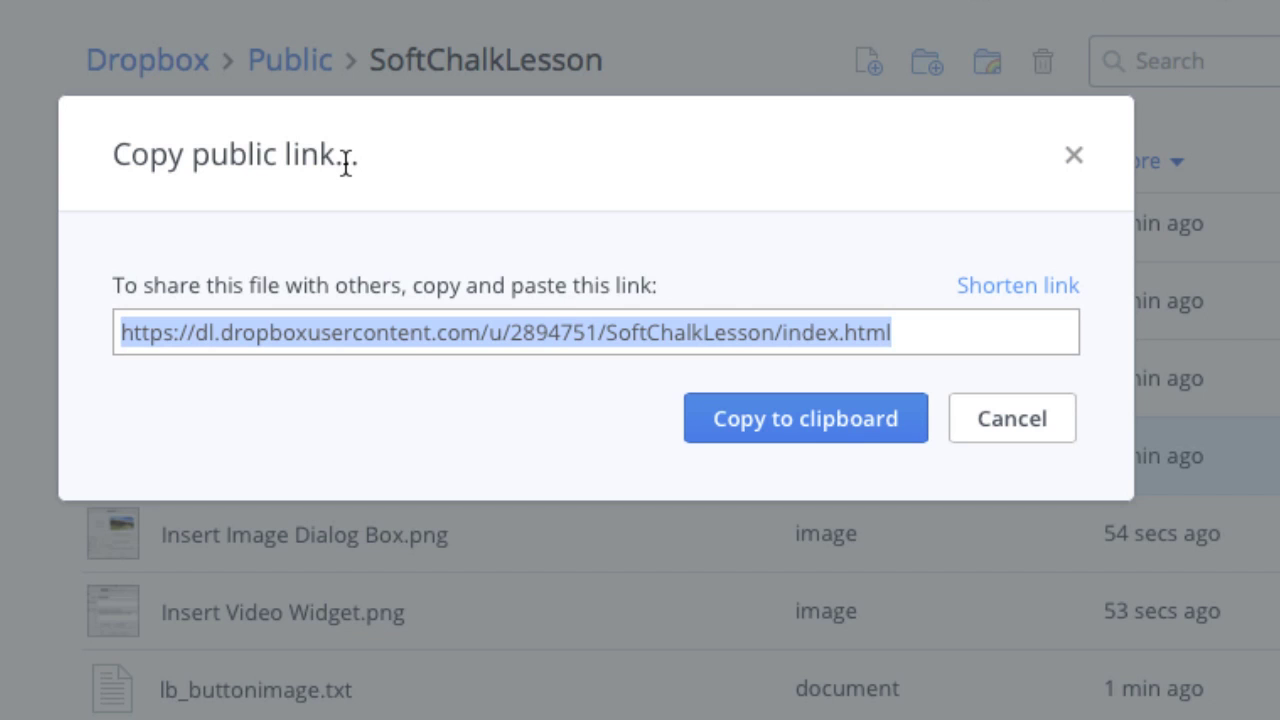